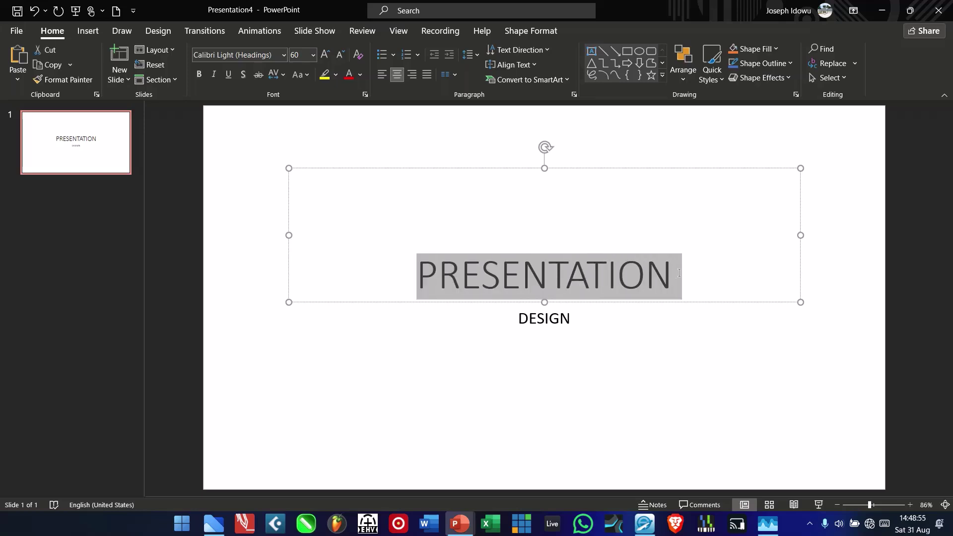
# Step: Change the font of the title text PRESENTATION to Arial Black
pyautogui.click(414, 276)
pyautogui.moveTo(415, 276); pyautogui.dragTo(679, 274)
pyautogui.click(285, 55)
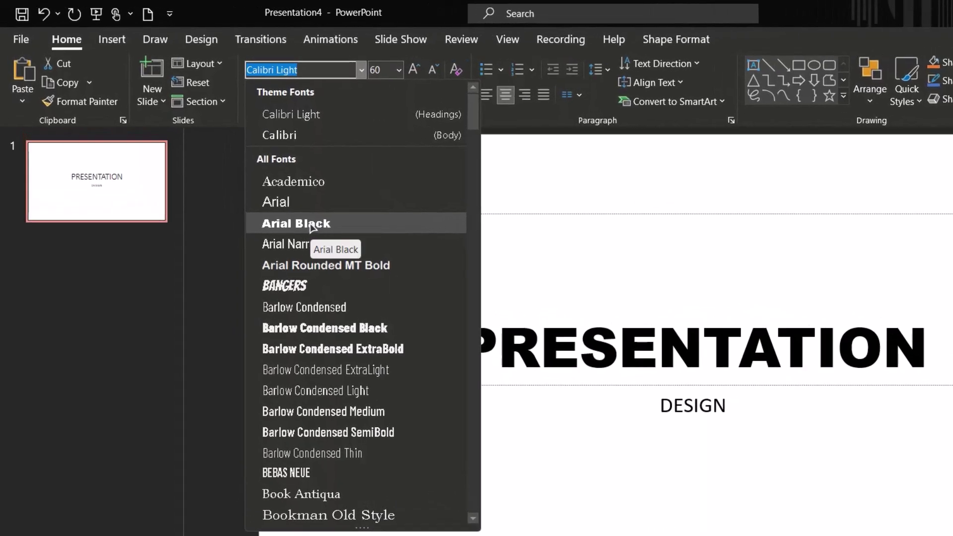
pyautogui.click(311, 225)
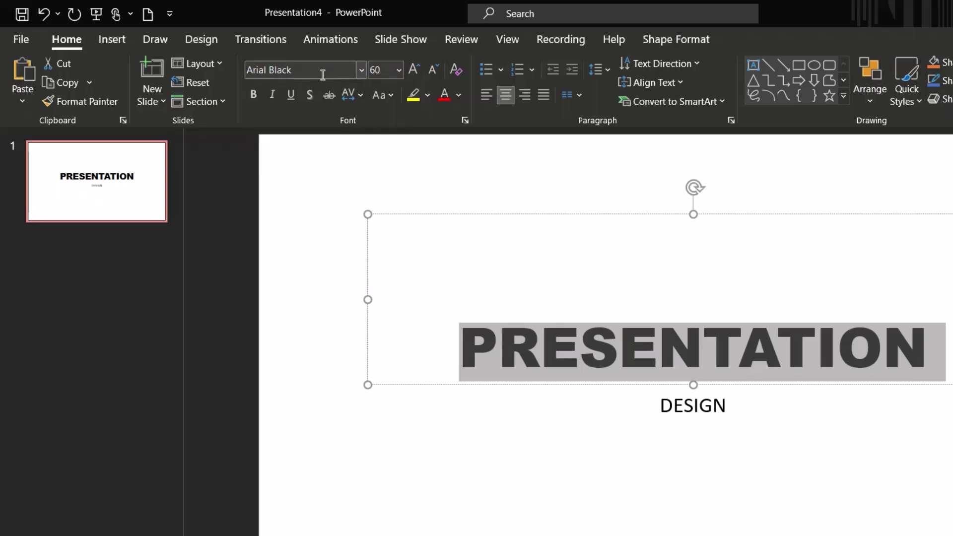
# Step: Browse the available fonts and set the title text PRESENTATION to Lato Heavy
pyautogui.click(362, 72)
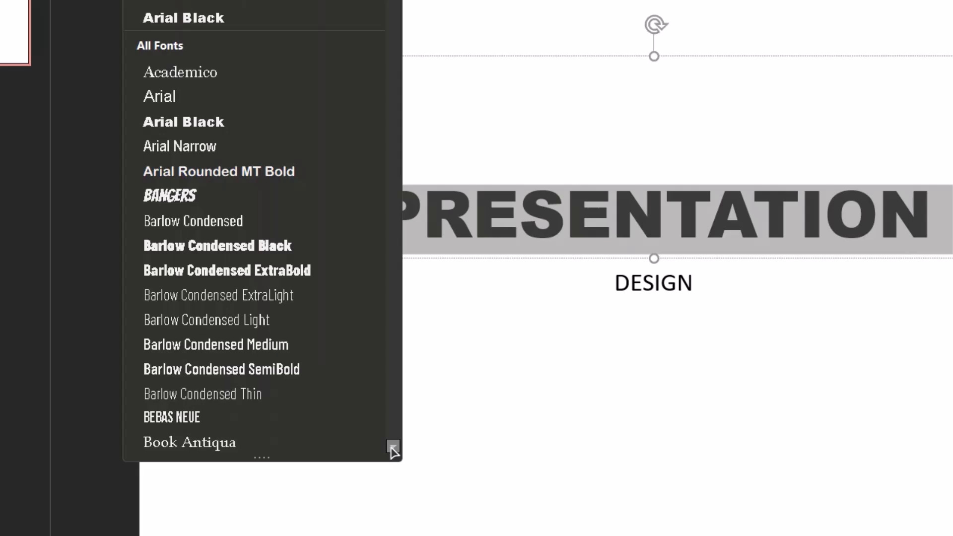
pyautogui.click(393, 447)
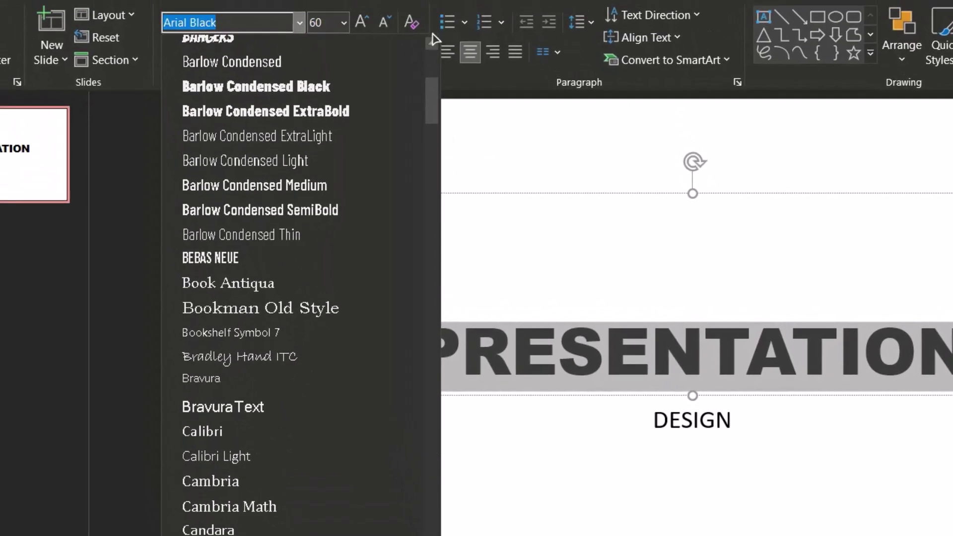
pyautogui.click(431, 43)
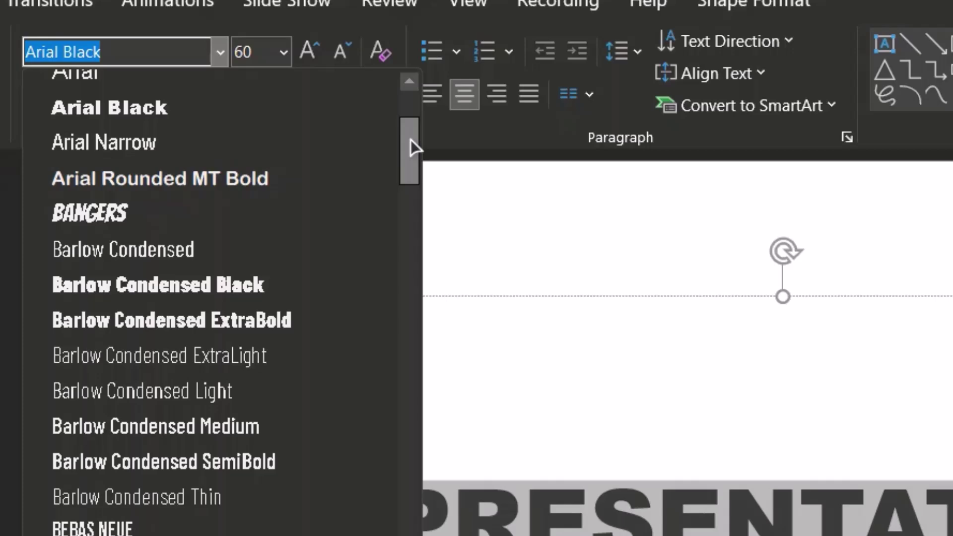
pyautogui.moveTo(409, 141); pyautogui.dragTo(403, 326)
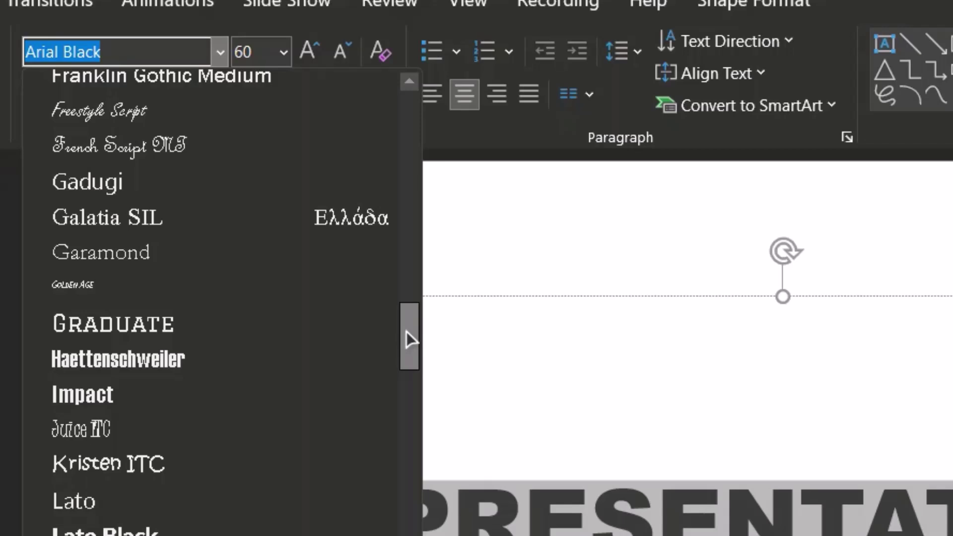
pyautogui.moveTo(407, 329); pyautogui.dragTo(407, 332)
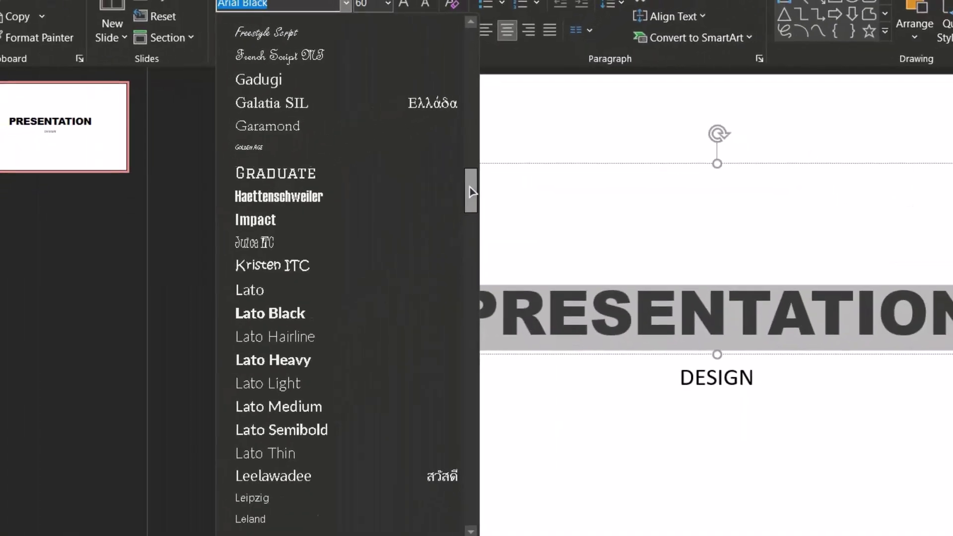
pyautogui.moveTo(466, 192); pyautogui.dragTo(470, 48)
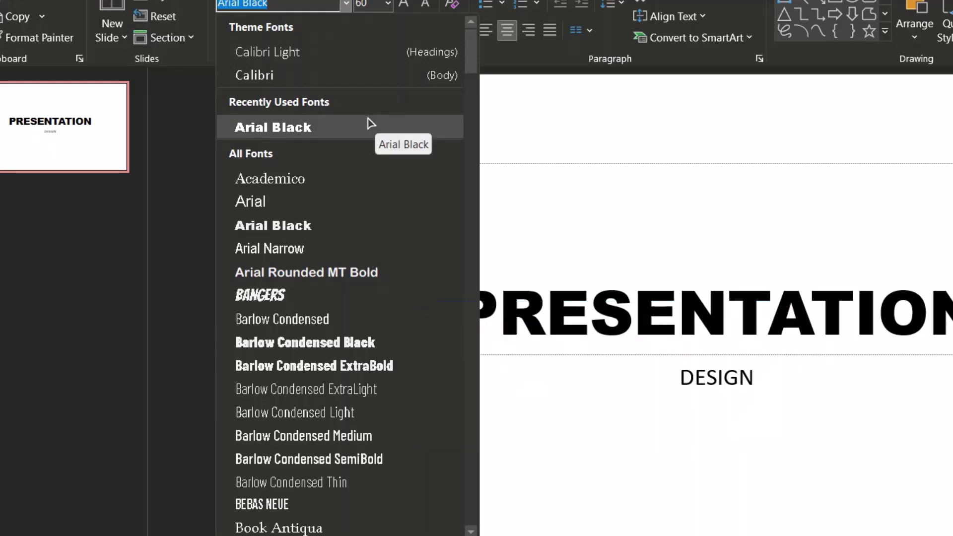
pyautogui.scroll(-5, 370, 123)
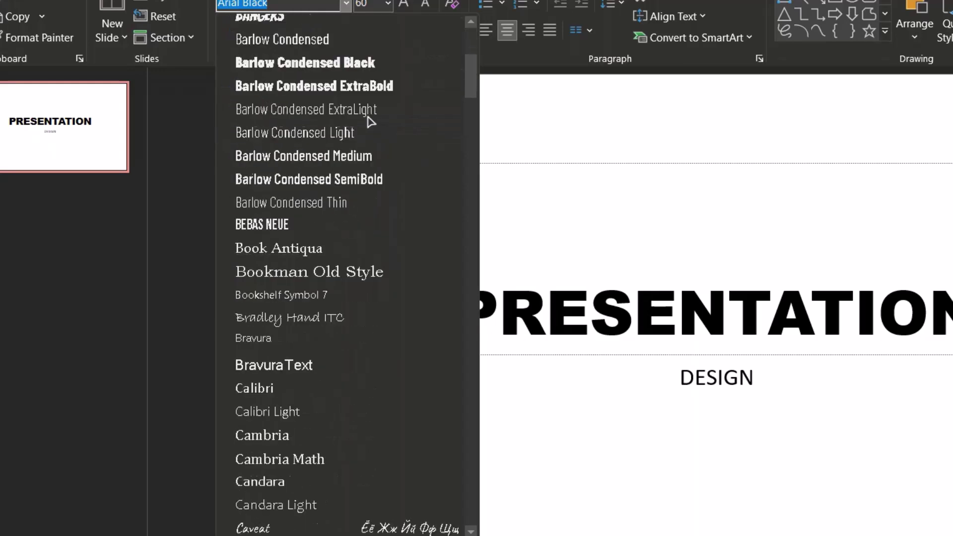
pyautogui.scroll(-15, 370, 122)
pyautogui.scroll(5, 370, 122)
pyautogui.scroll(15, 371, 122)
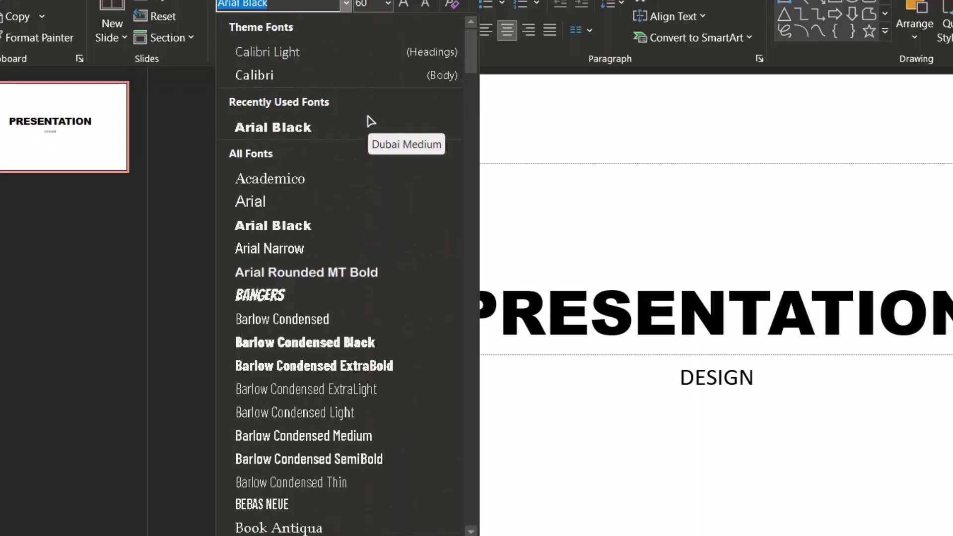
pyautogui.scroll(-20, 370, 121)
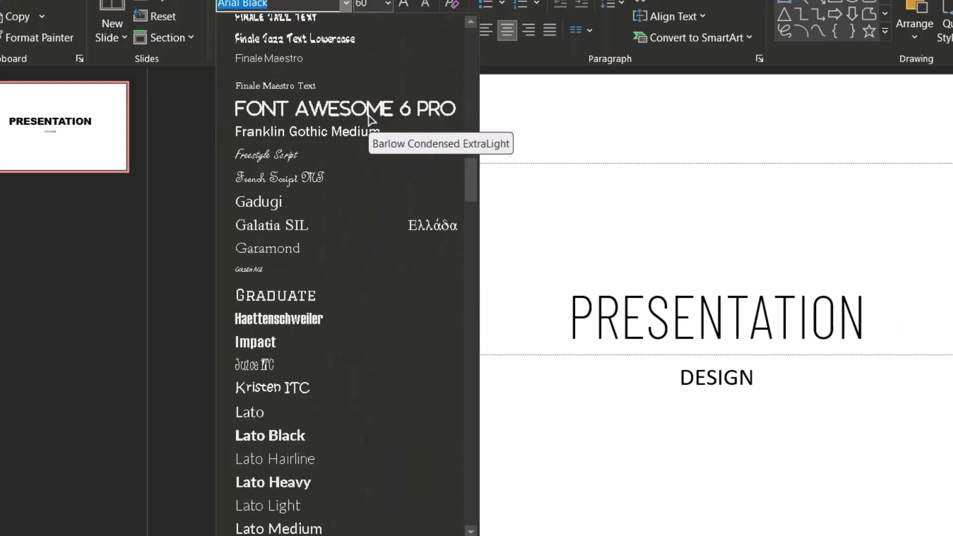
pyautogui.scroll(-3, 370, 120)
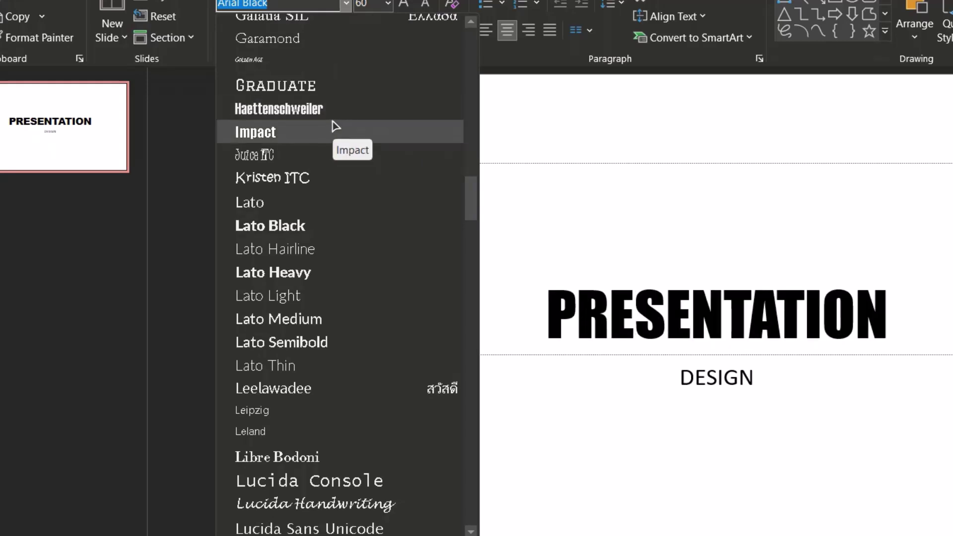
pyautogui.scroll(-1, 336, 119)
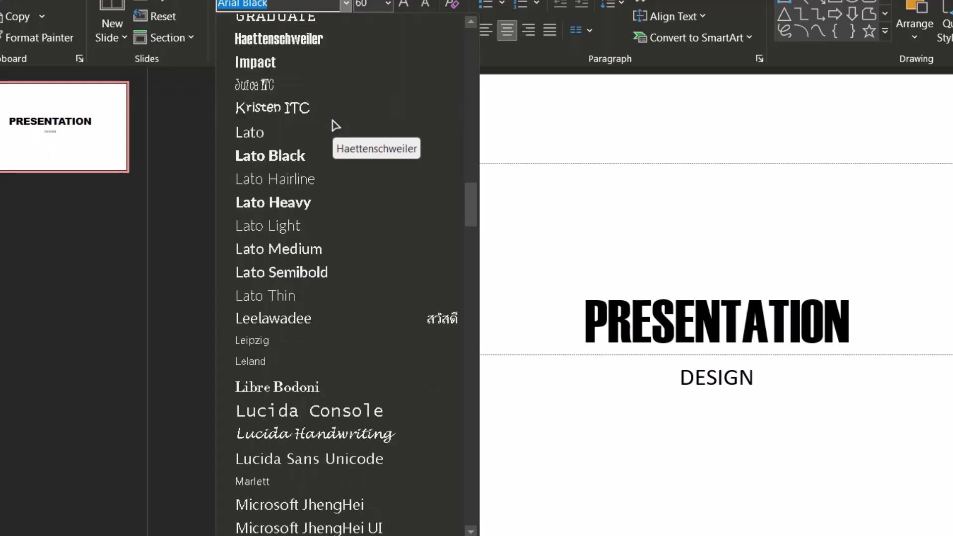
pyautogui.scroll(-1, 336, 126)
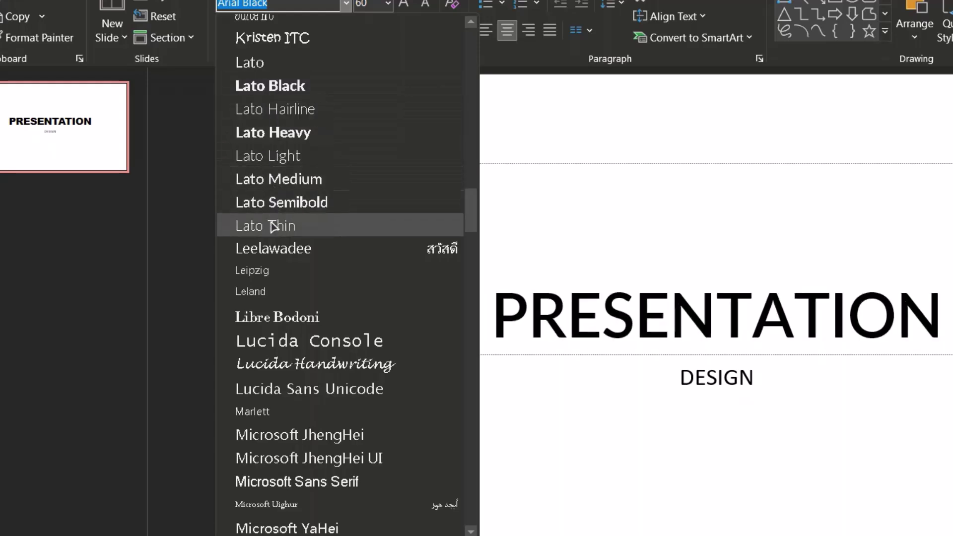
pyautogui.scroll(-1, 277, 343)
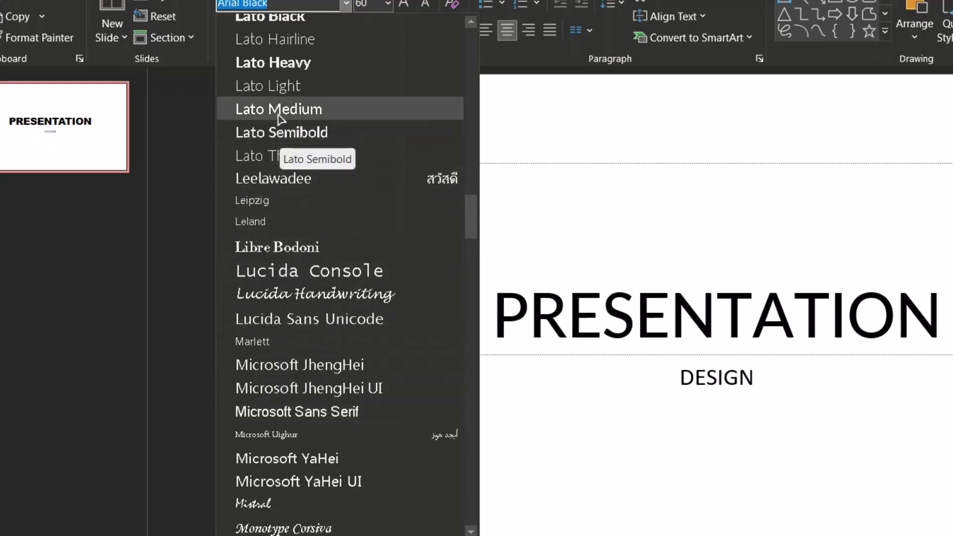
pyautogui.click(273, 63)
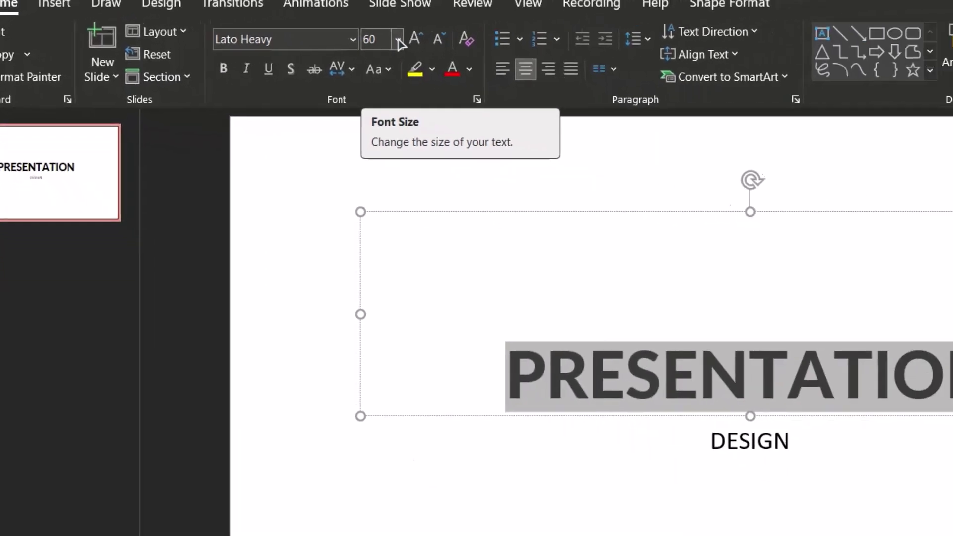
pyautogui.click(561, 34)
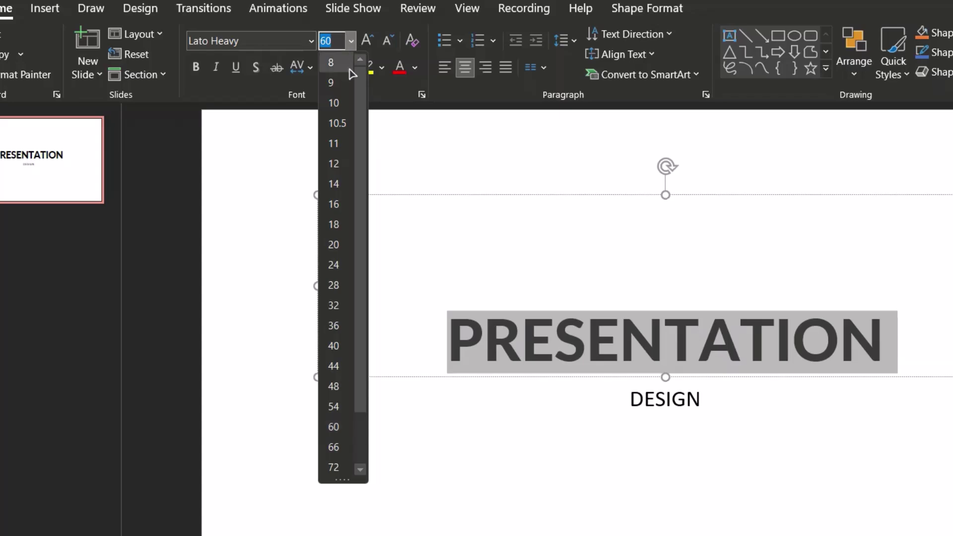
pyautogui.moveTo(362, 319); pyautogui.dragTo(358, 394)
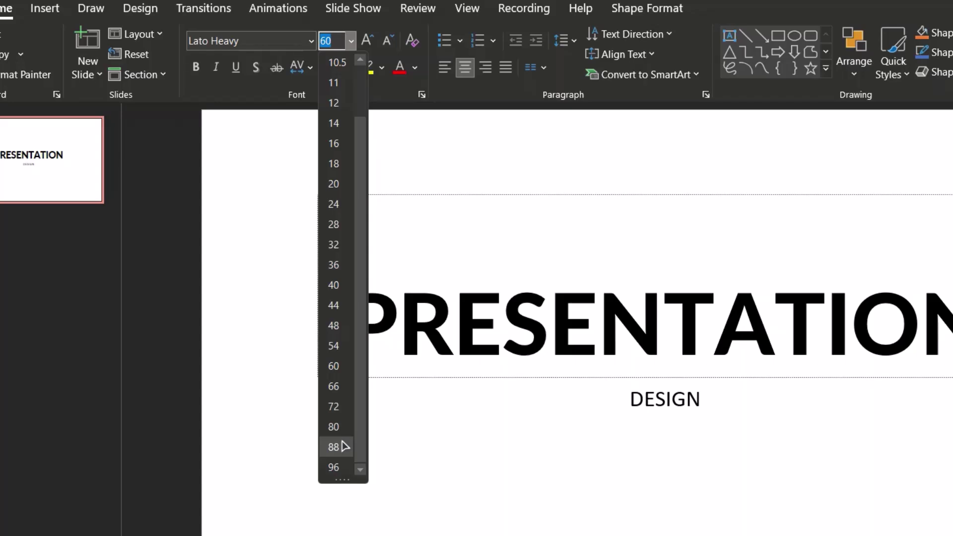
pyautogui.click(386, 410)
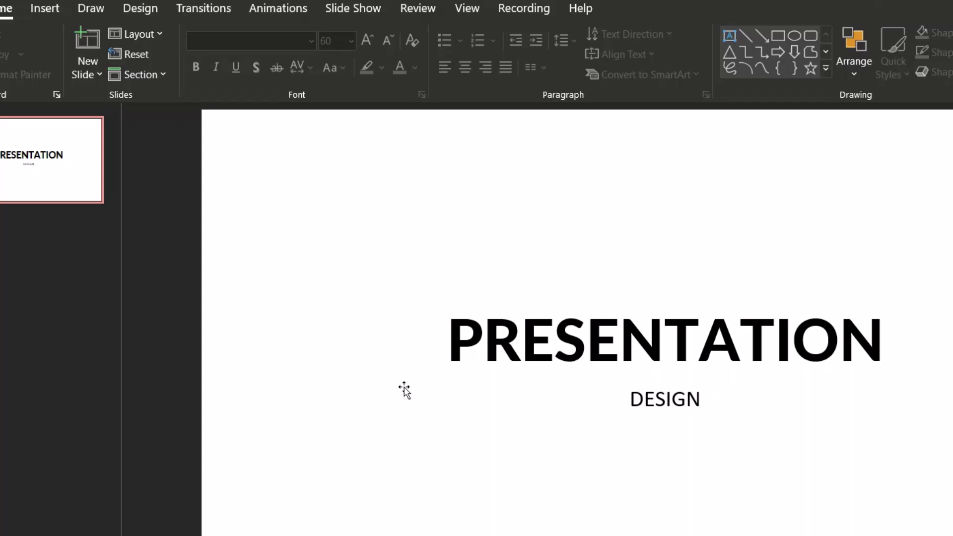
pyautogui.click(797, 347)
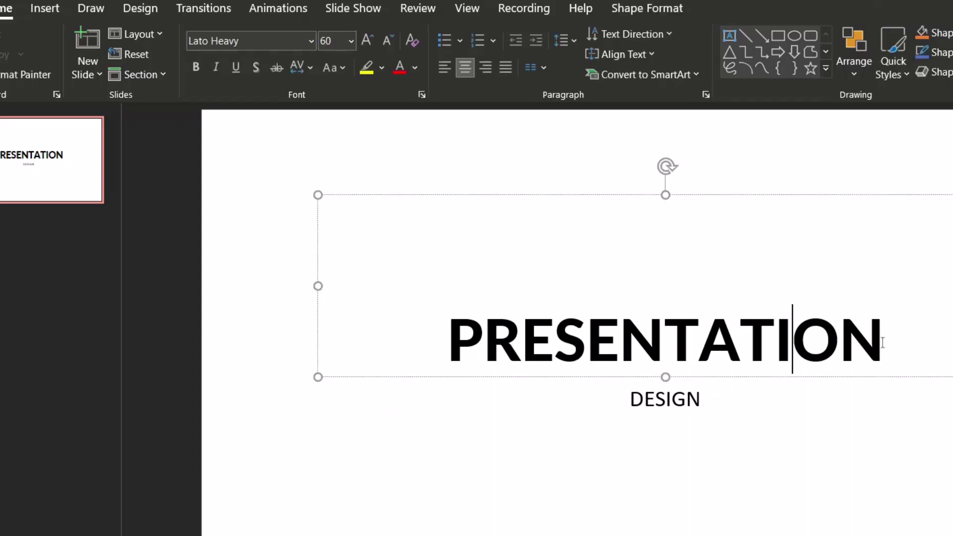
pyautogui.doubleClick(739, 339)
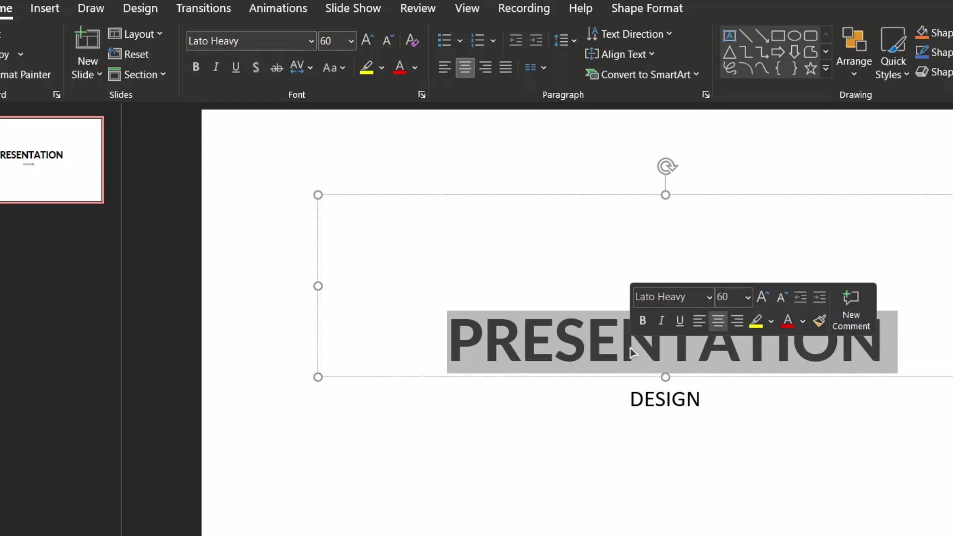
pyautogui.click(452, 440)
pyautogui.click(265, 335)
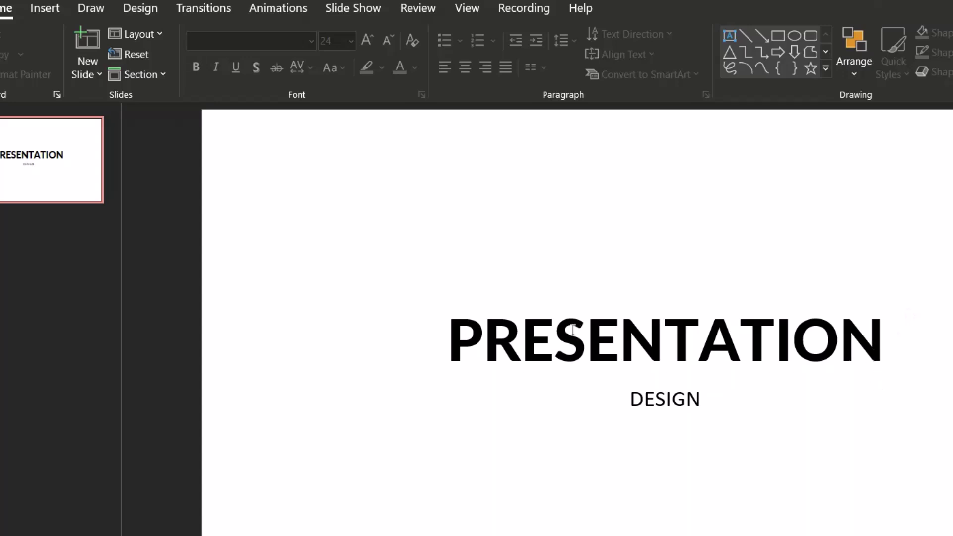
# Step: Select the PRESENTATION title text box as a whole instead of placing the cursor inside its text
pyautogui.click(488, 339)
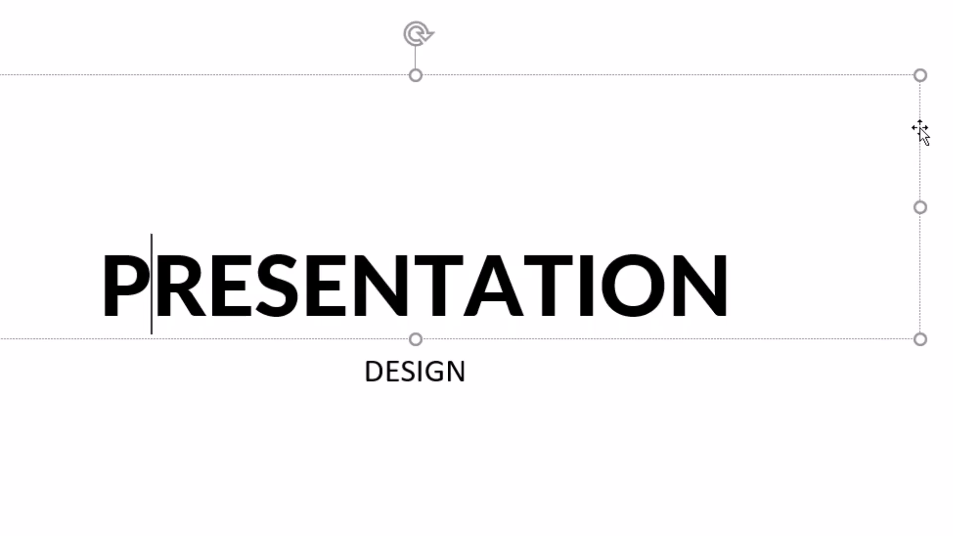
pyautogui.click(920, 128)
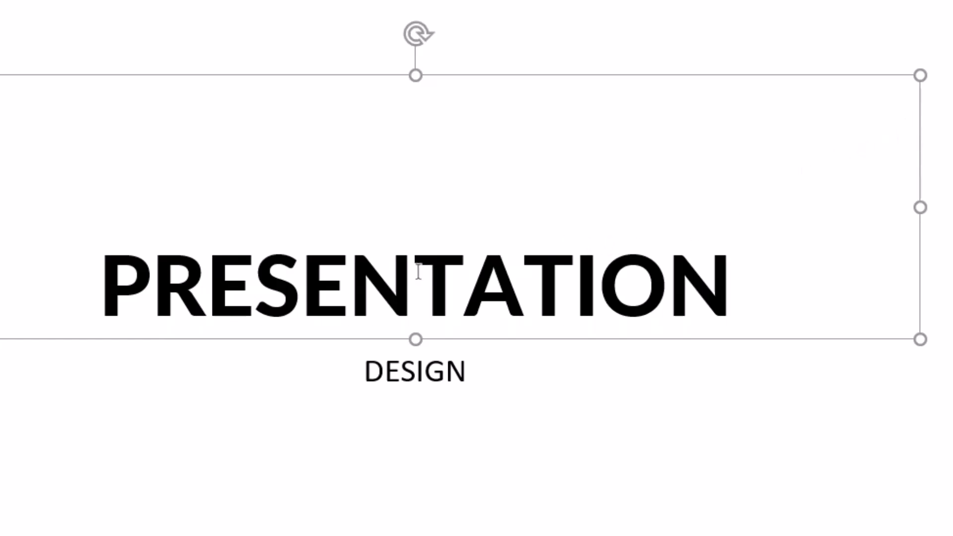
pyautogui.click(282, 285)
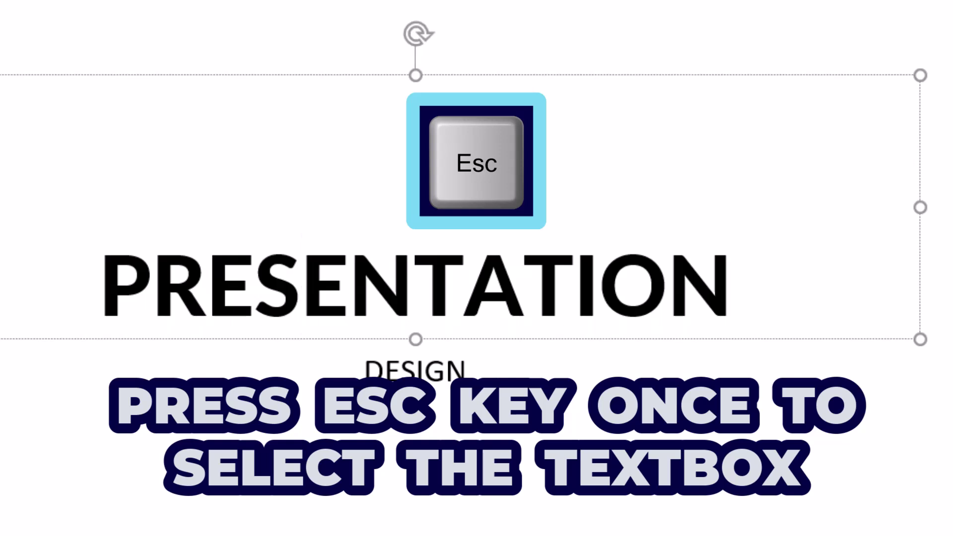
pyautogui.press('Escape')
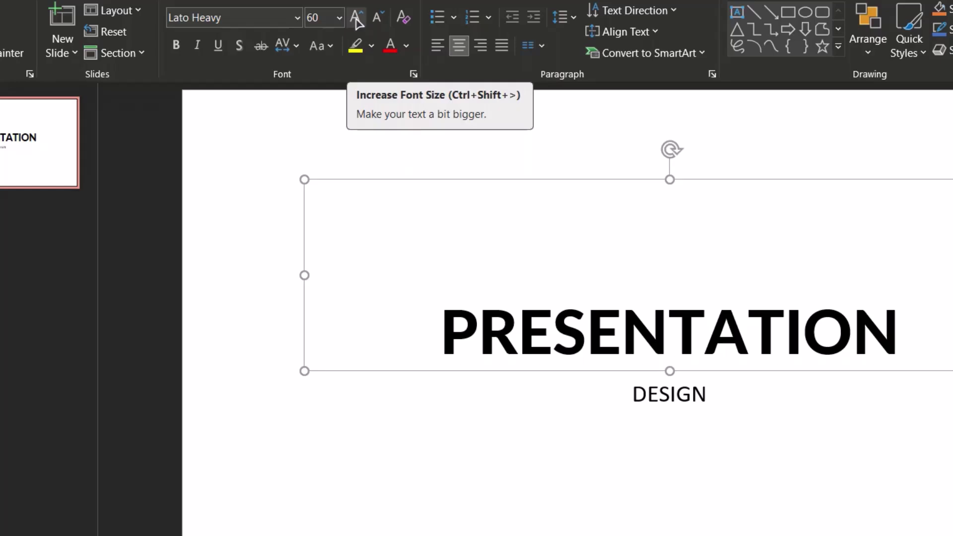
# Step: Increase the title's font size step by step through 72, 80 and 88, and set it to 86
pyautogui.click(356, 21)
pyautogui.click(357, 22)
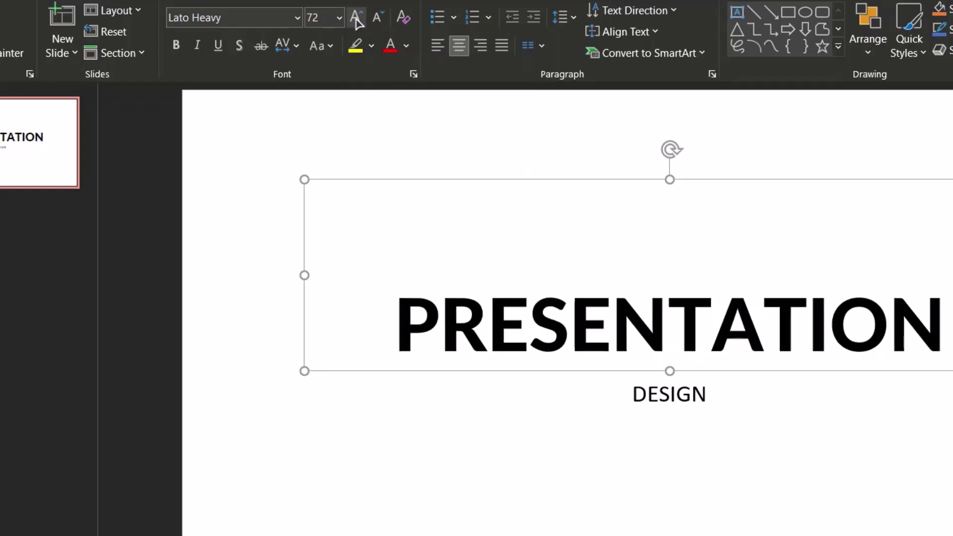
pyautogui.click(357, 21)
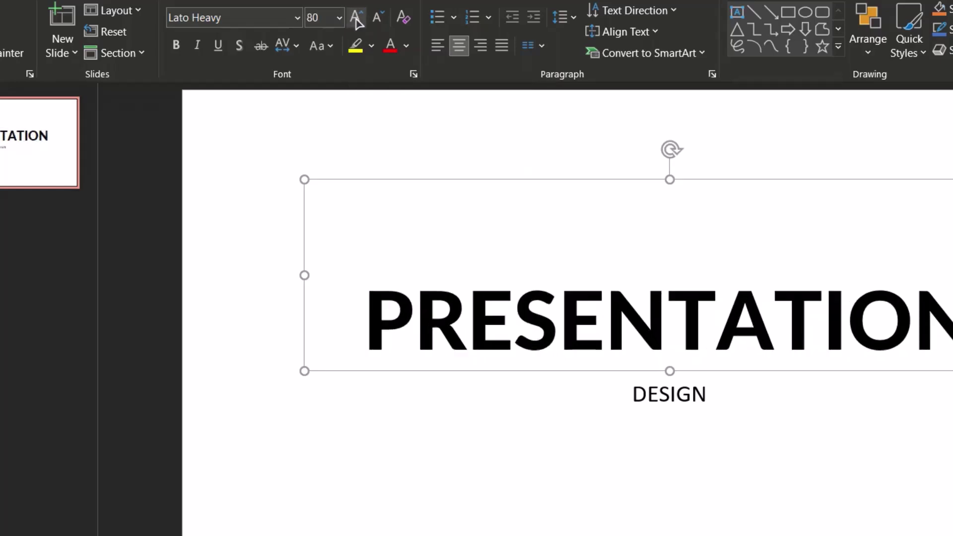
pyautogui.click(357, 21)
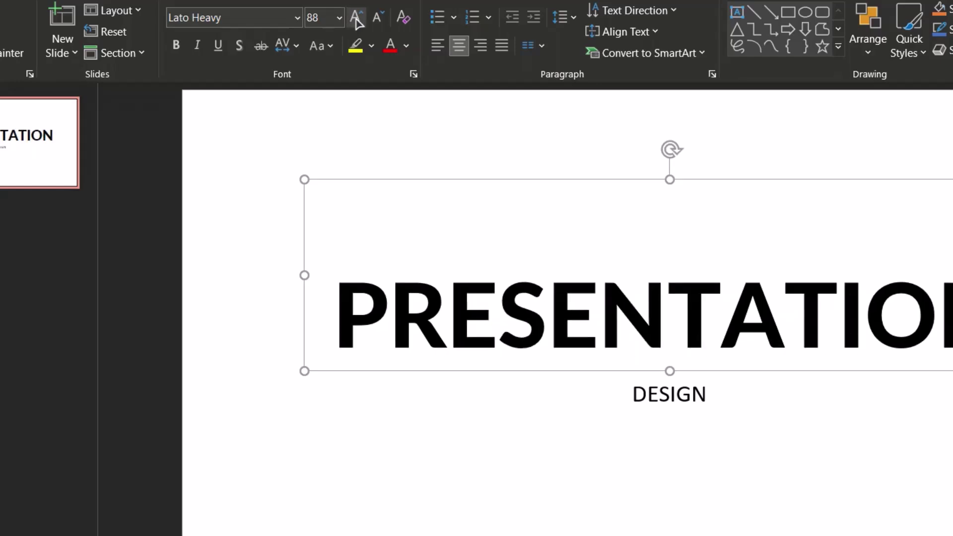
pyautogui.click(357, 22)
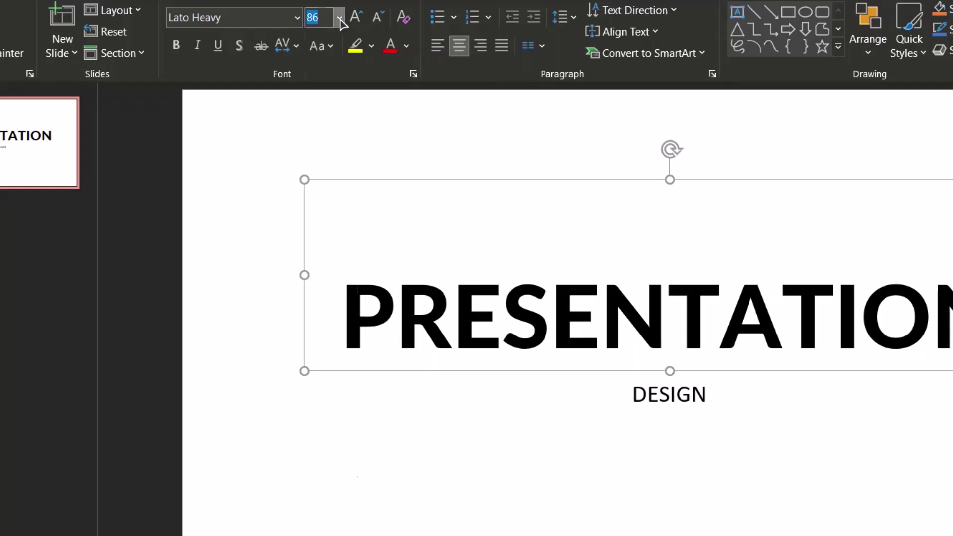
# Step: Set the title's font size to 85, and reduce it by one preset step to 80
pyautogui.click(340, 20)
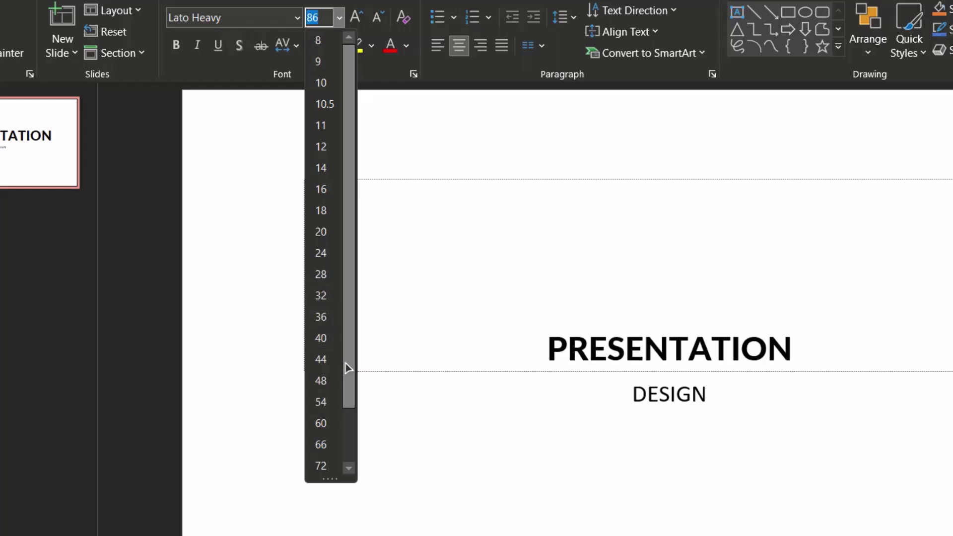
pyautogui.moveTo(351, 362); pyautogui.dragTo(349, 408)
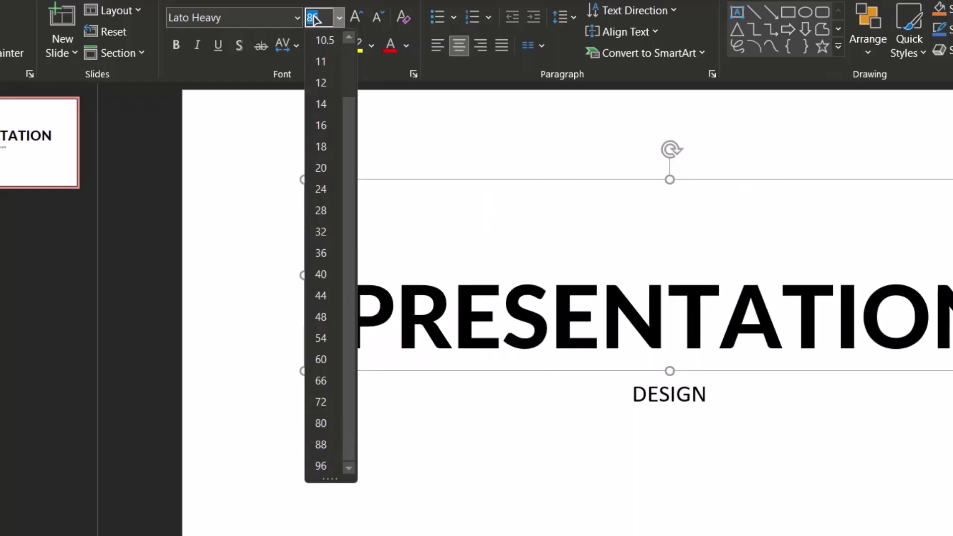
pyautogui.write('85')
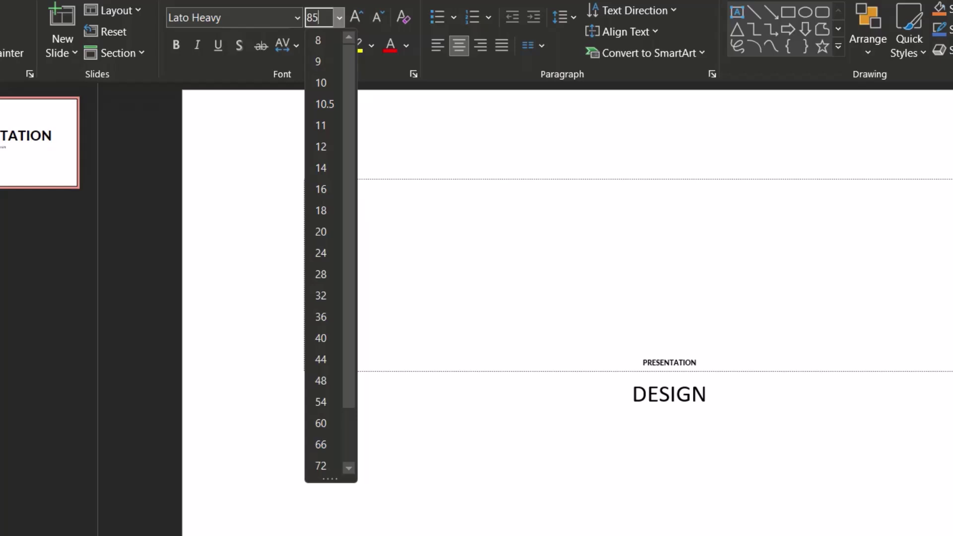
pyautogui.press('Return')
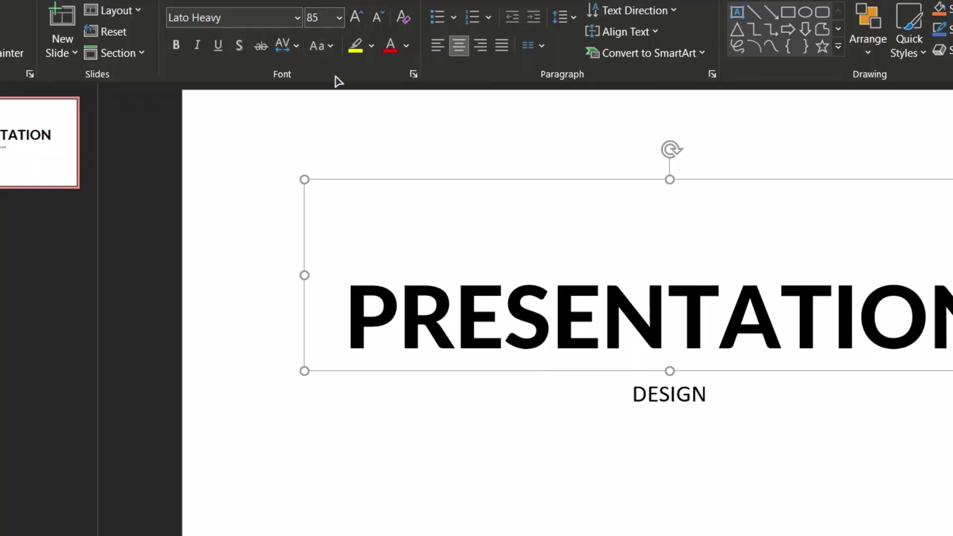
pyautogui.click(378, 20)
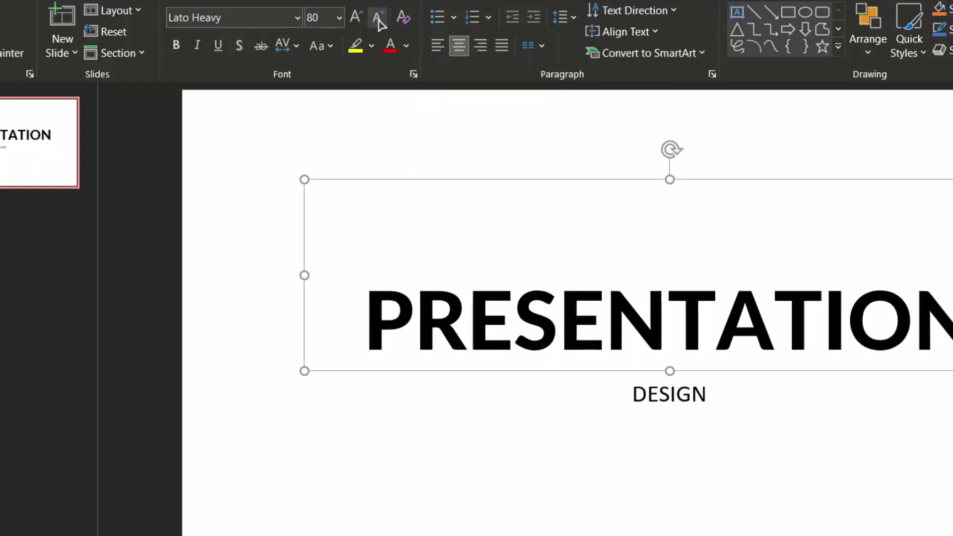
# Step: Reduce the title's font size through the preset steps down to 44
pyautogui.click(378, 19)
pyautogui.click(378, 20)
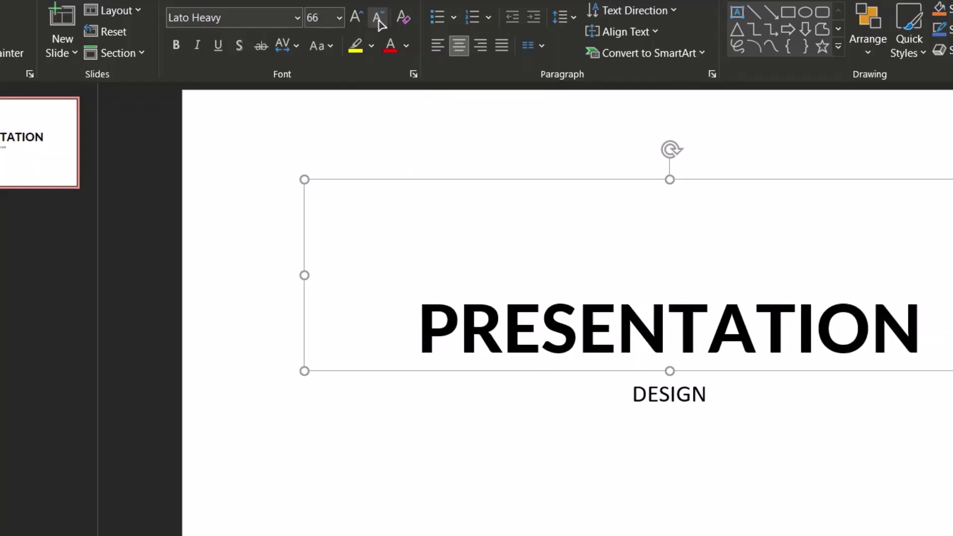
pyautogui.click(378, 20)
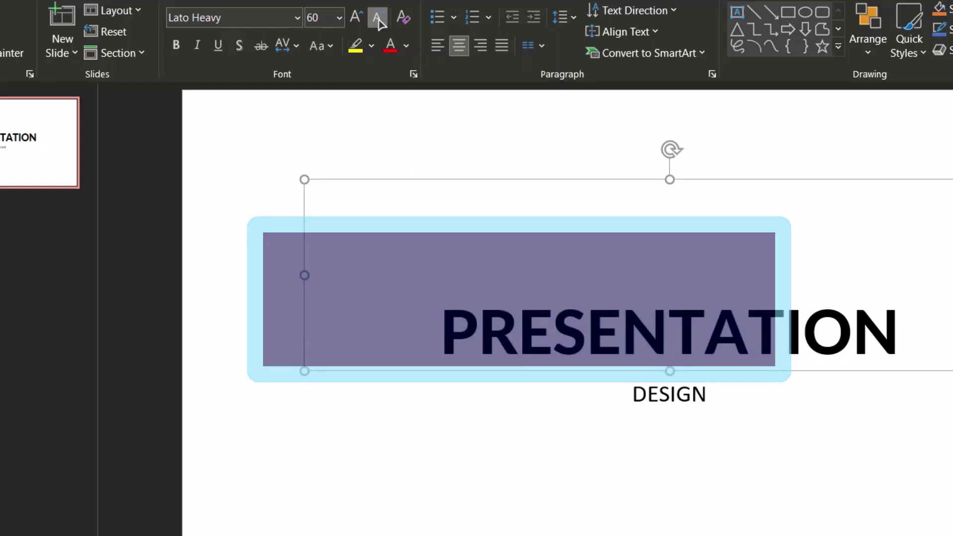
pyautogui.click(379, 19)
pyautogui.click(379, 22)
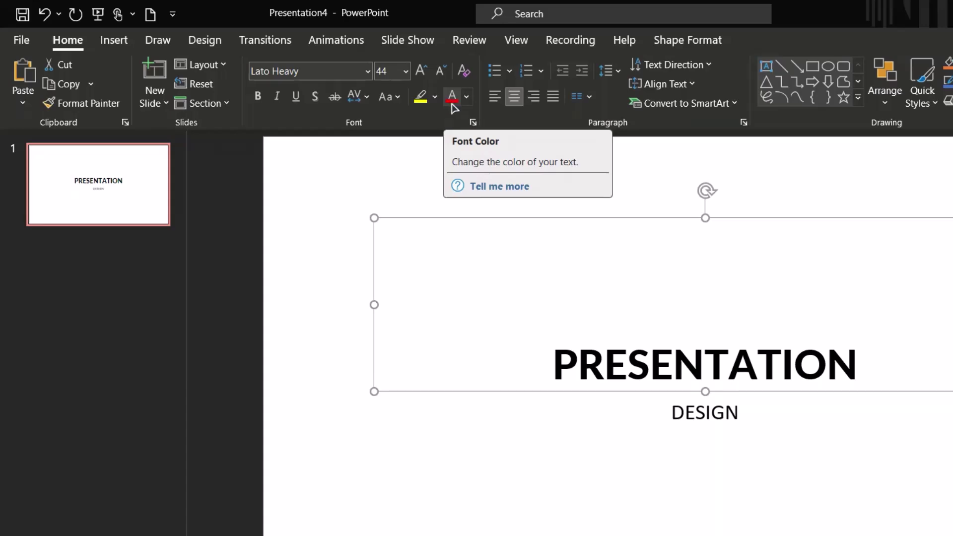
# Step: Open the full color choices for the title's font and try several standard color swatches, ending on pure blue
pyautogui.click(467, 97)
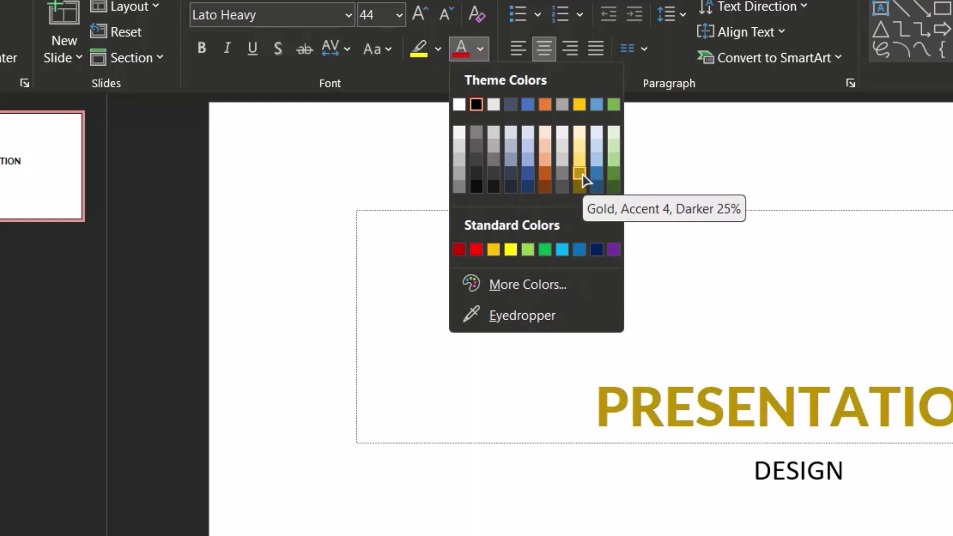
pyautogui.click(515, 287)
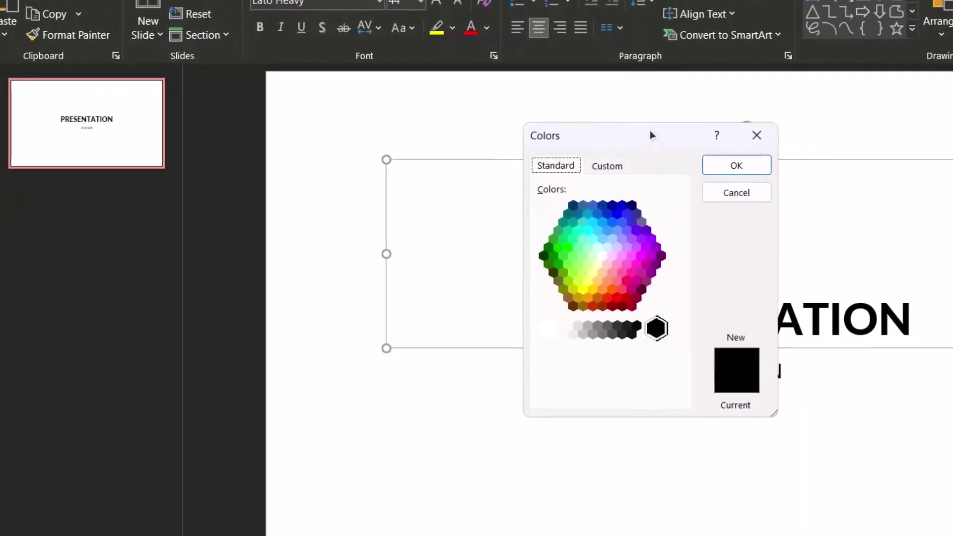
pyautogui.moveTo(651, 130); pyautogui.dragTo(211, 153)
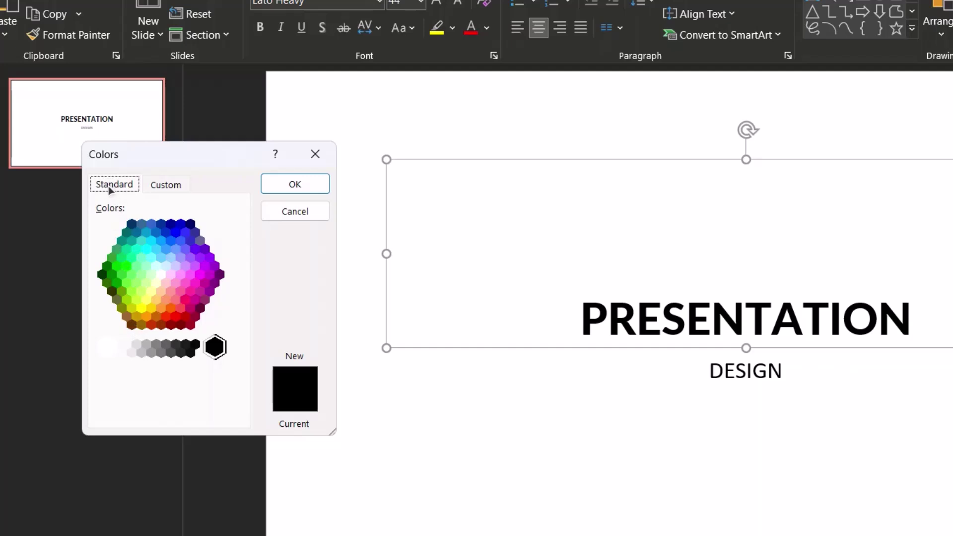
pyautogui.click(168, 185)
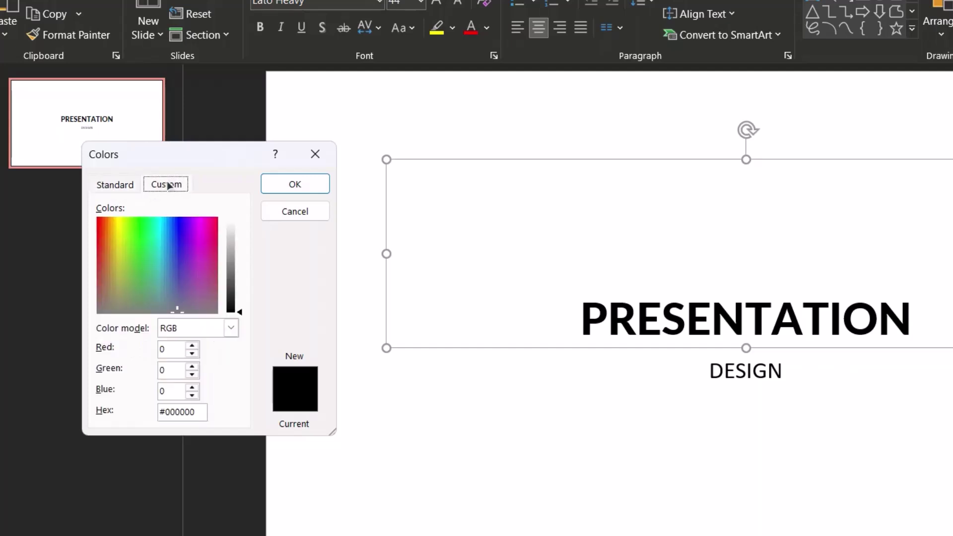
pyautogui.click(116, 185)
pyautogui.click(136, 266)
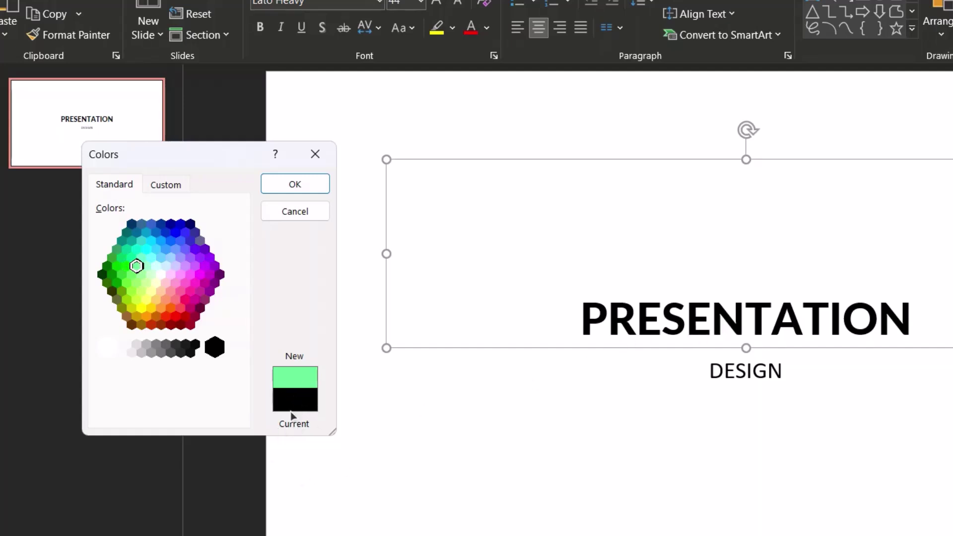
pyautogui.click(161, 275)
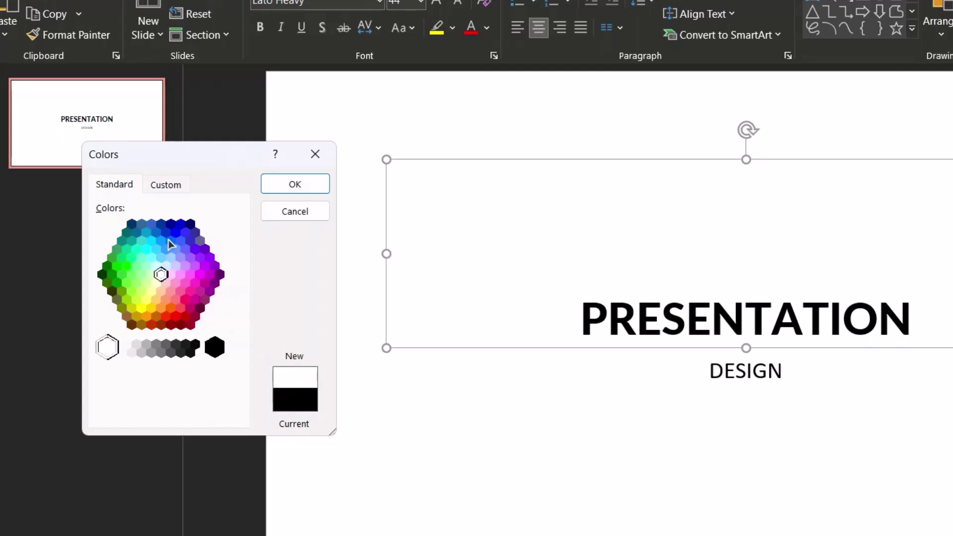
pyautogui.click(185, 250)
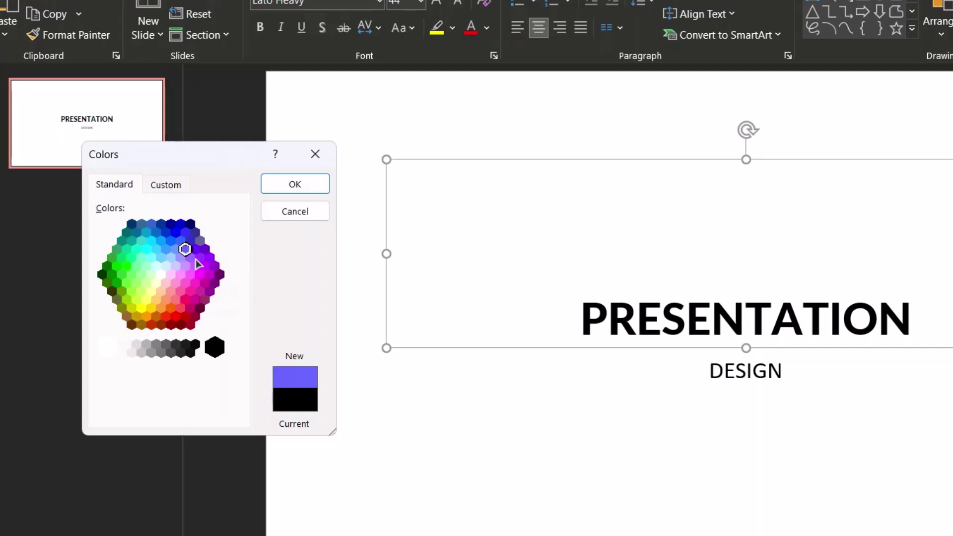
pyautogui.click(156, 249)
pyautogui.click(176, 232)
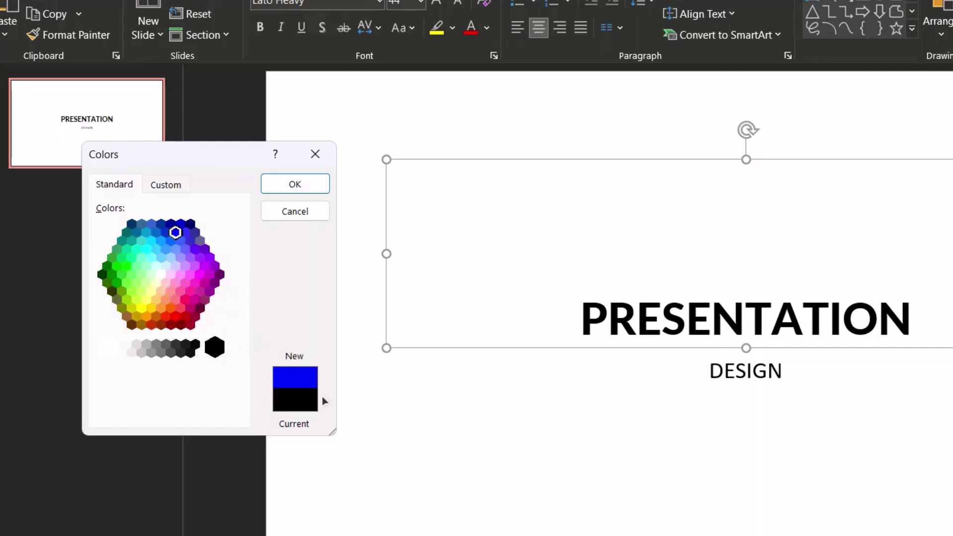
# Step: Review the custom color's RGB/HSL models and hex value, and pick the blue #1A1AE6 in the custom color spectrum
pyautogui.click(164, 185)
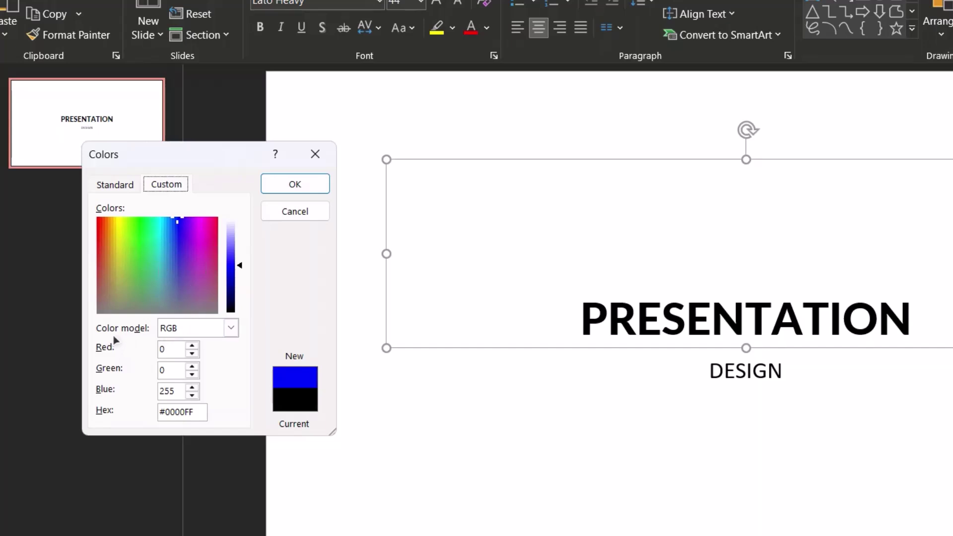
pyautogui.click(231, 328)
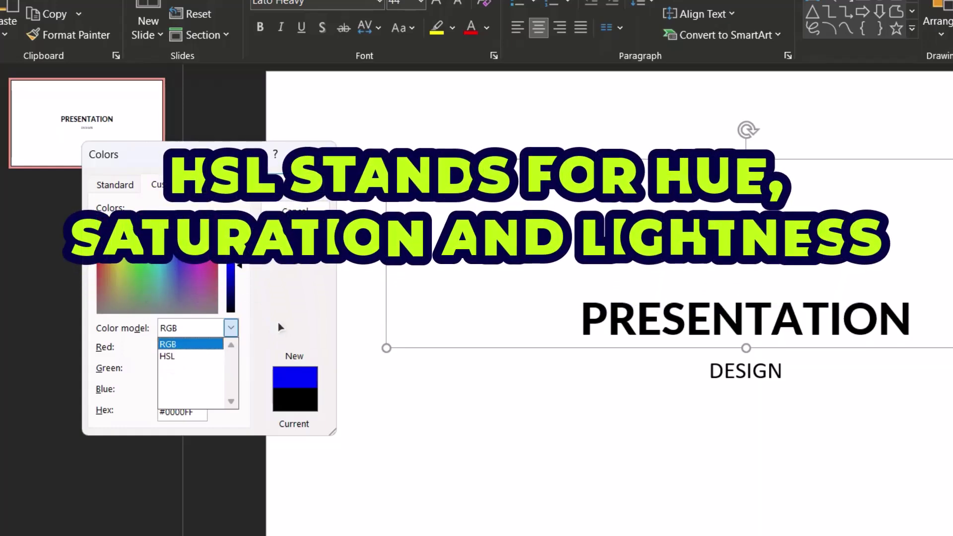
pyautogui.click(279, 318)
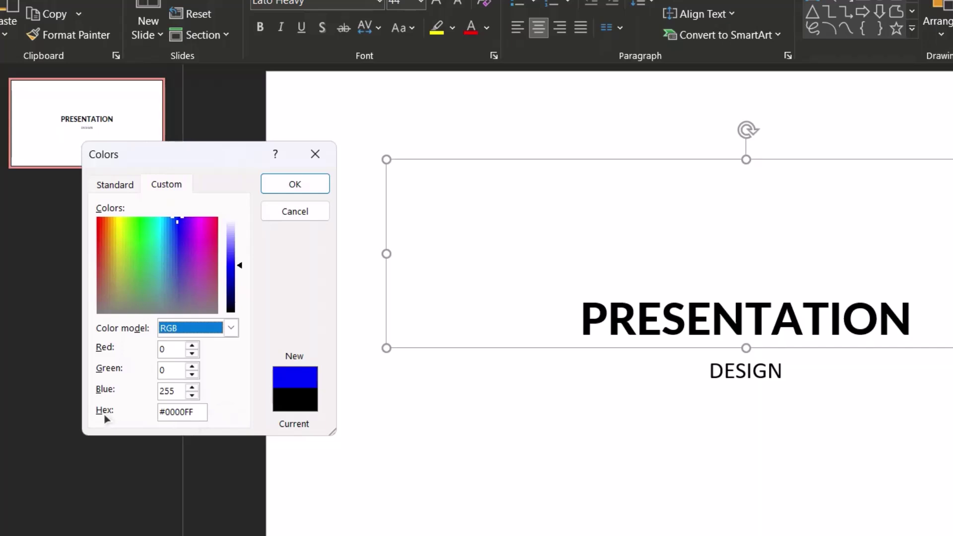
pyautogui.moveTo(196, 412); pyautogui.dragTo(152, 408)
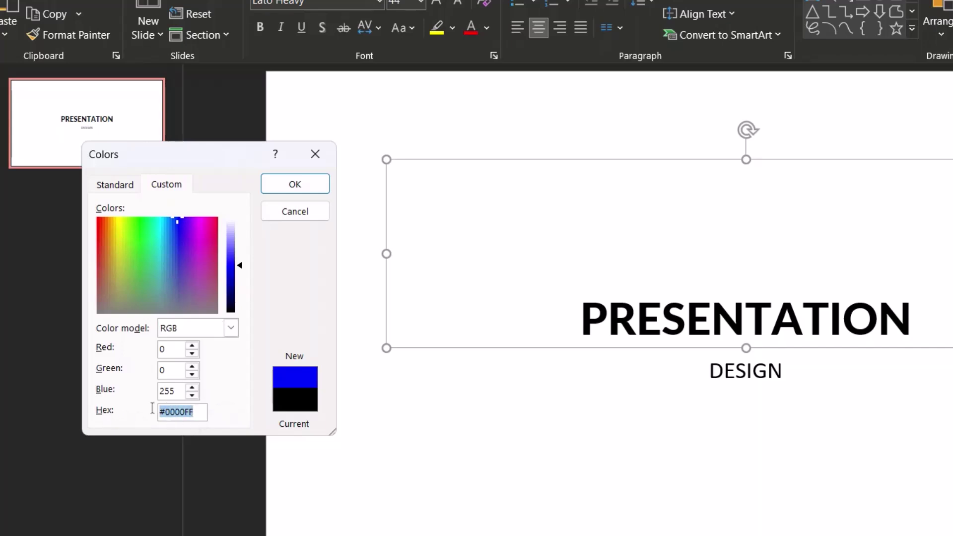
pyautogui.click(196, 413)
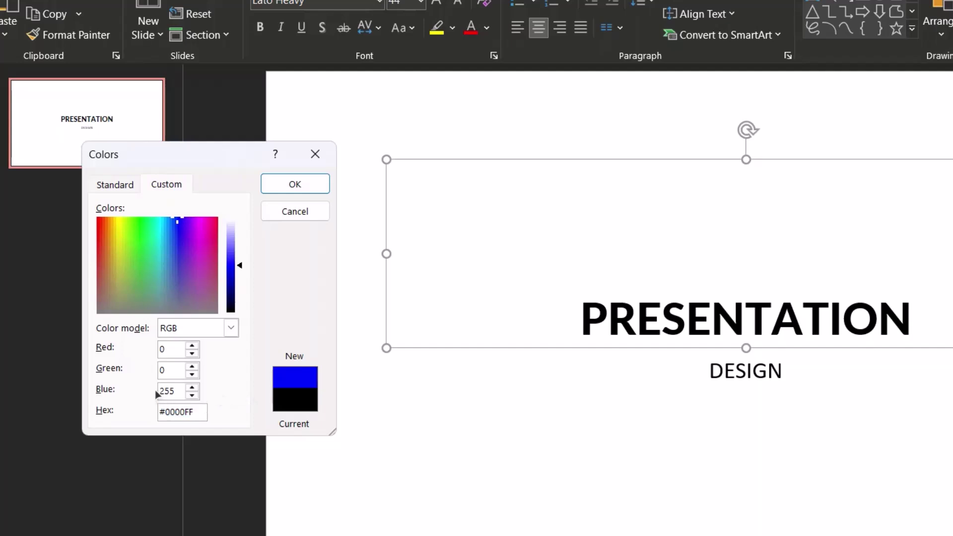
pyautogui.click(180, 242)
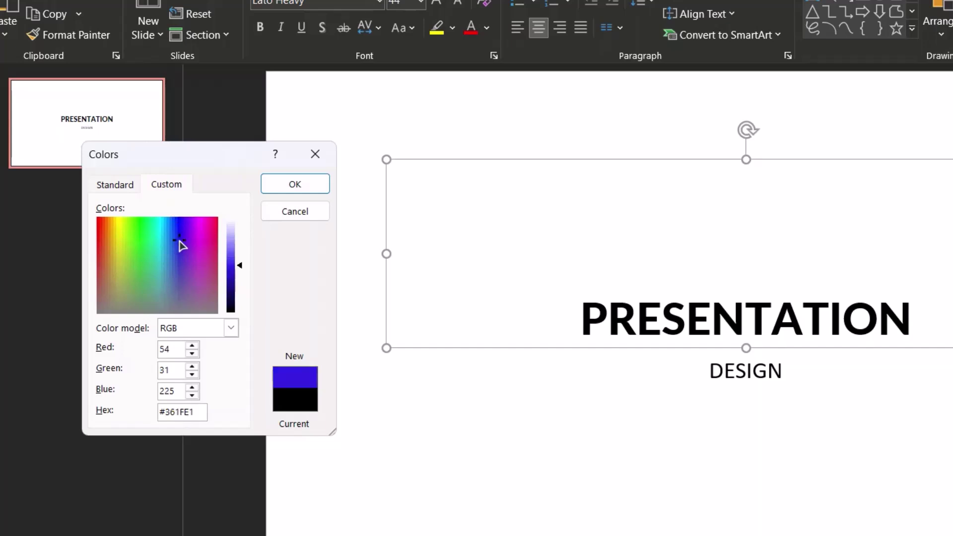
pyautogui.moveTo(180, 242); pyautogui.dragTo(177, 237)
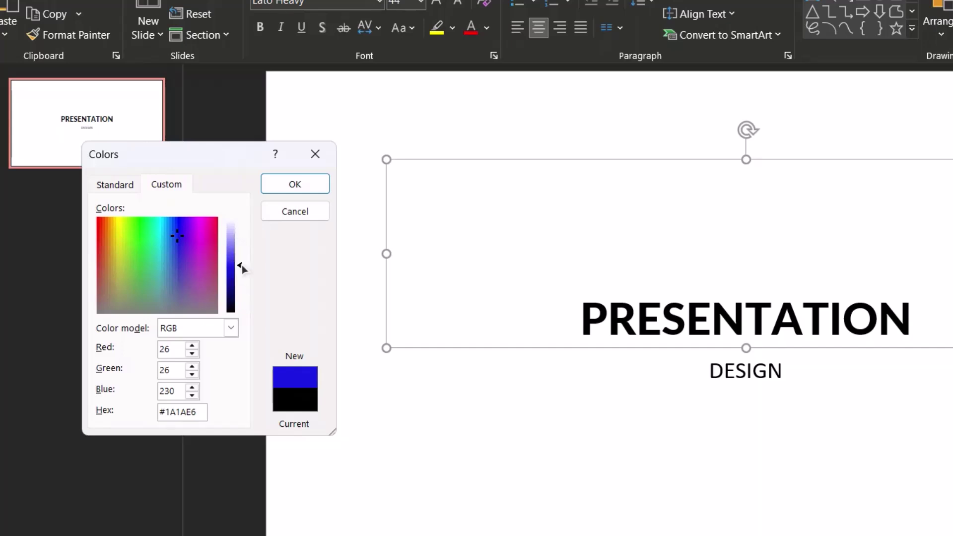
# Step: Try lighter and darker shades of the custom blue, and apply #4B4BEB as the title's font color
pyautogui.moveTo(241, 268); pyautogui.dragTo(241, 237)
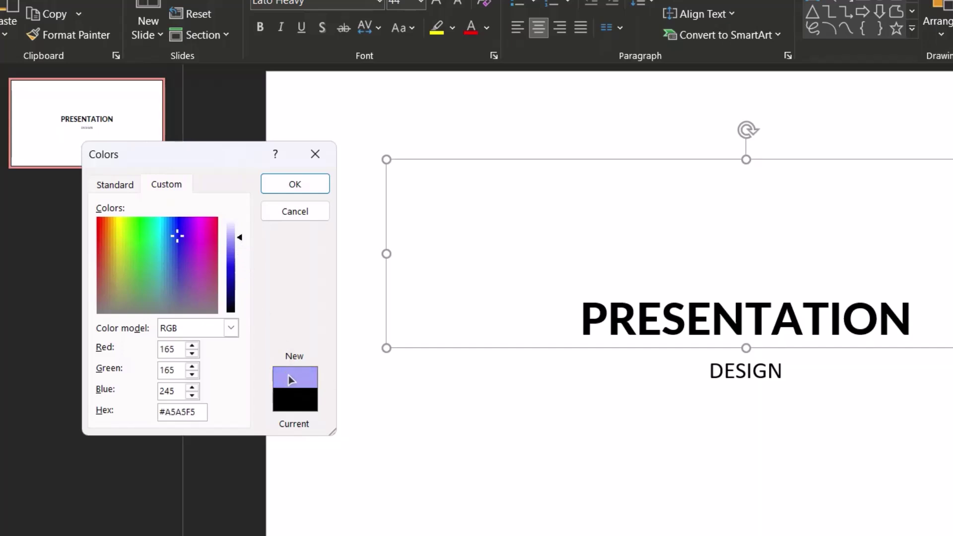
pyautogui.moveTo(236, 237); pyautogui.dragTo(233, 296)
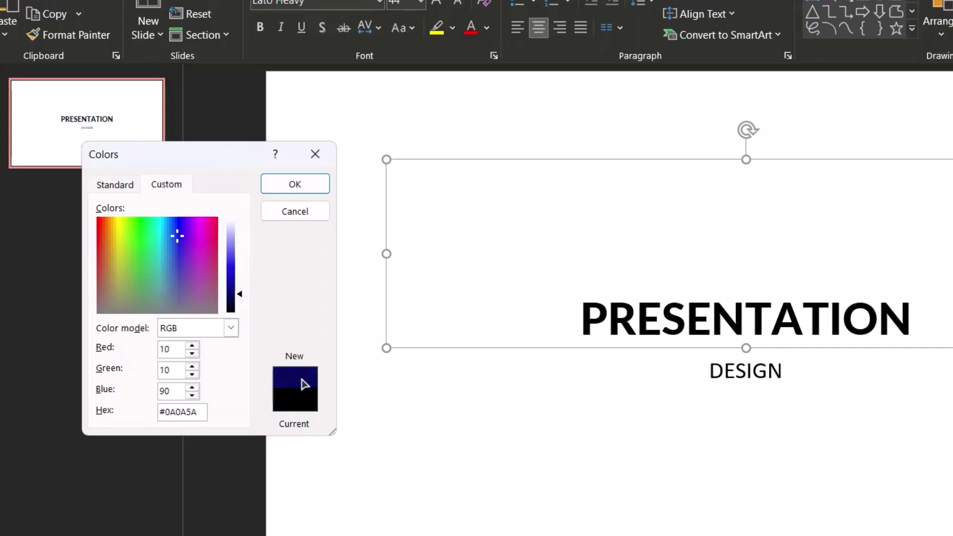
pyautogui.moveTo(240, 295); pyautogui.dragTo(243, 261)
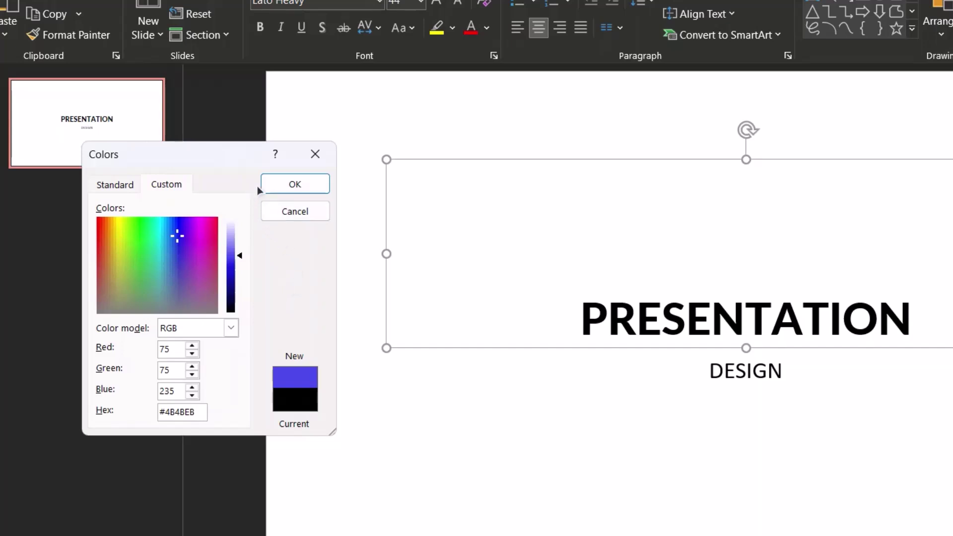
pyautogui.click(297, 184)
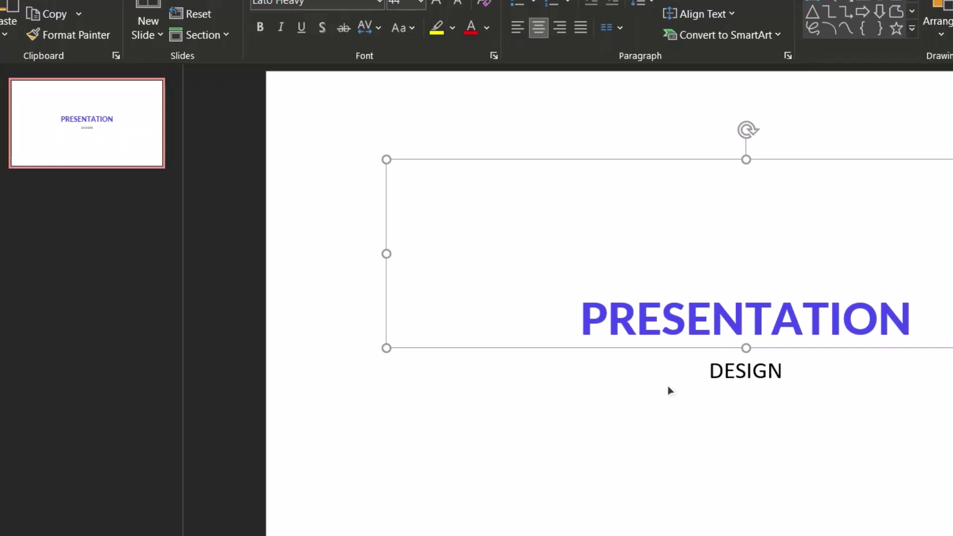
# Step: Select the DESIGN subtitle's text box as a whole instead of only its text
pyautogui.click(694, 378)
pyautogui.click(746, 373)
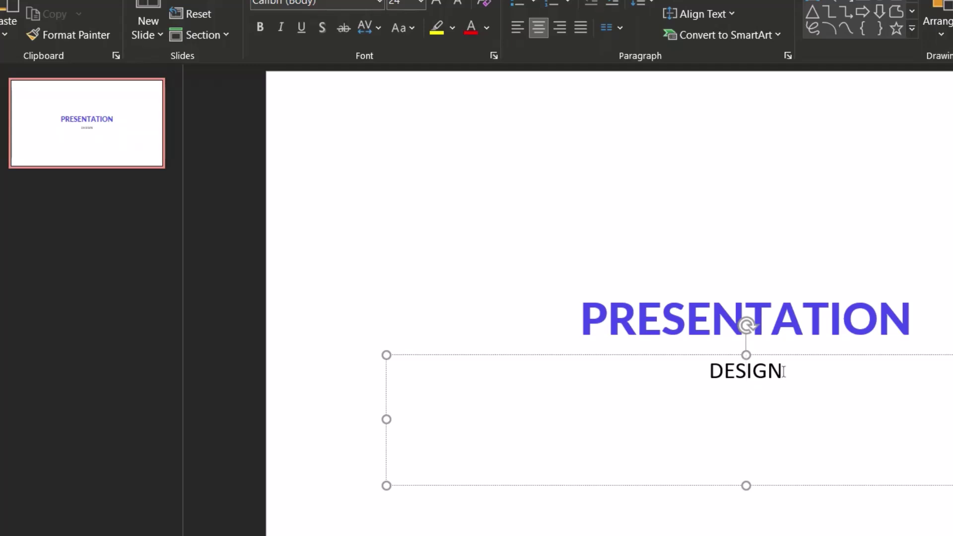
pyautogui.moveTo(783, 372); pyautogui.dragTo(691, 374)
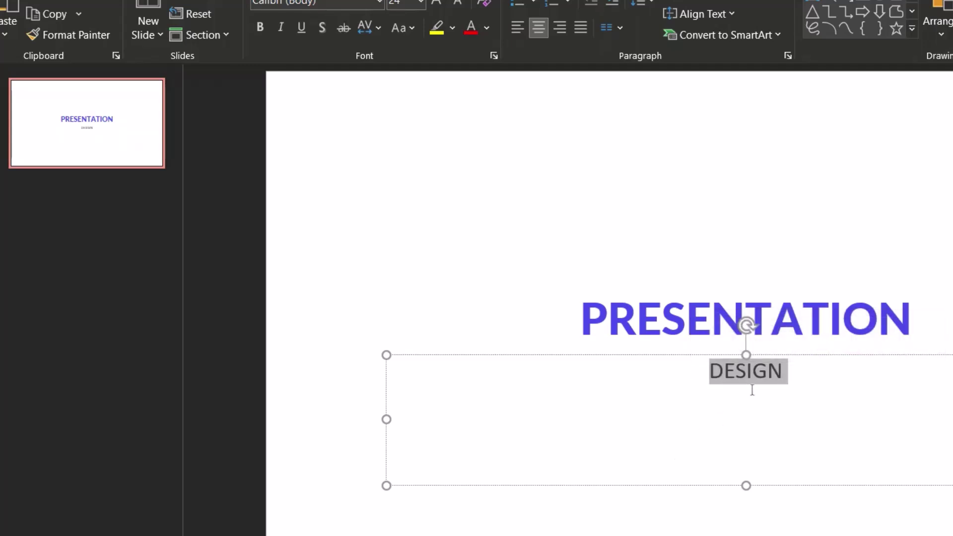
pyautogui.click(562, 519)
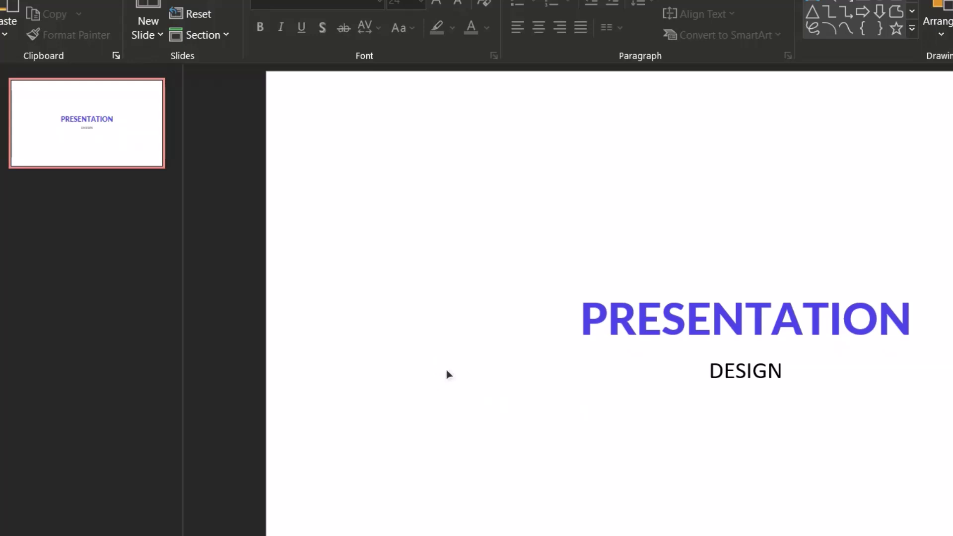
pyautogui.click(747, 373)
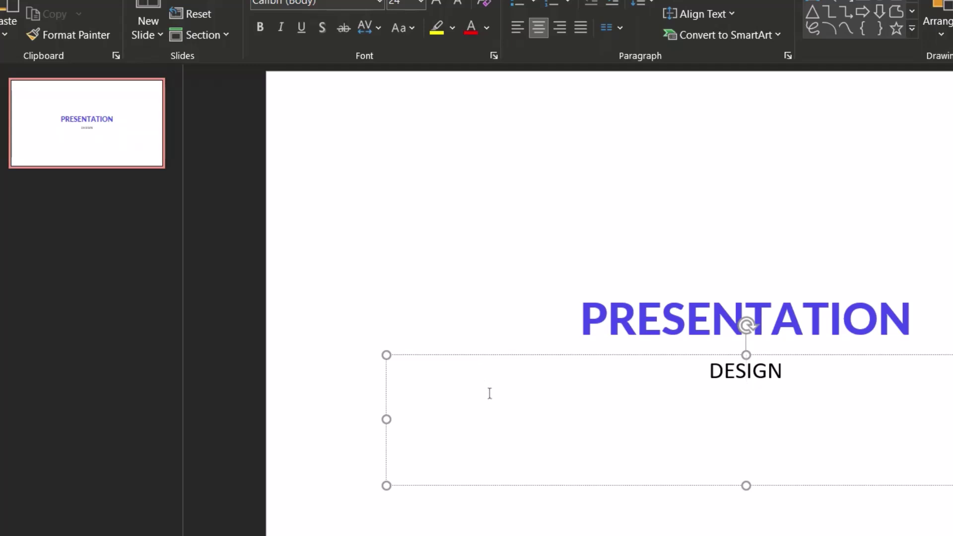
pyautogui.press('Escape')
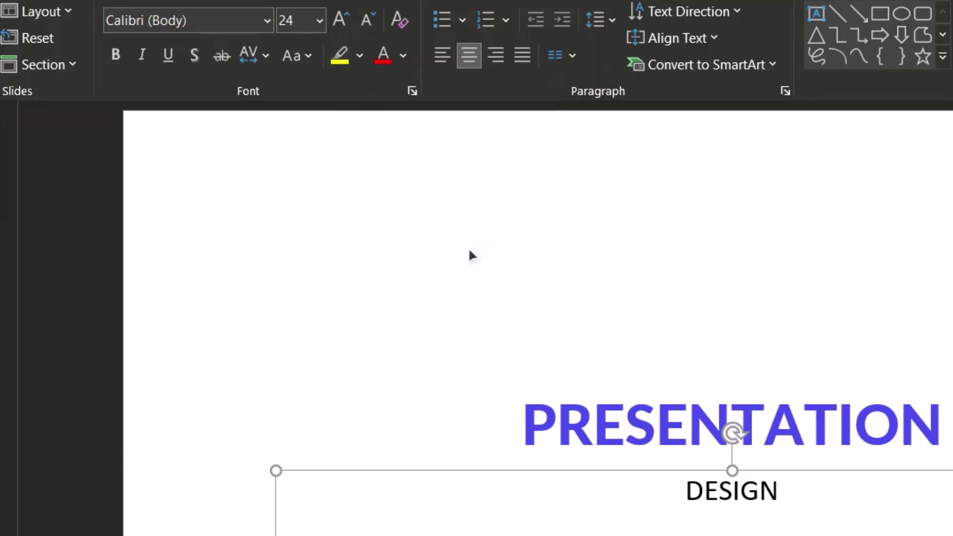
# Step: Try a yellow text highlight and bold formatting on the DESIGN subtitle, turning each on and off again
pyautogui.click(340, 60)
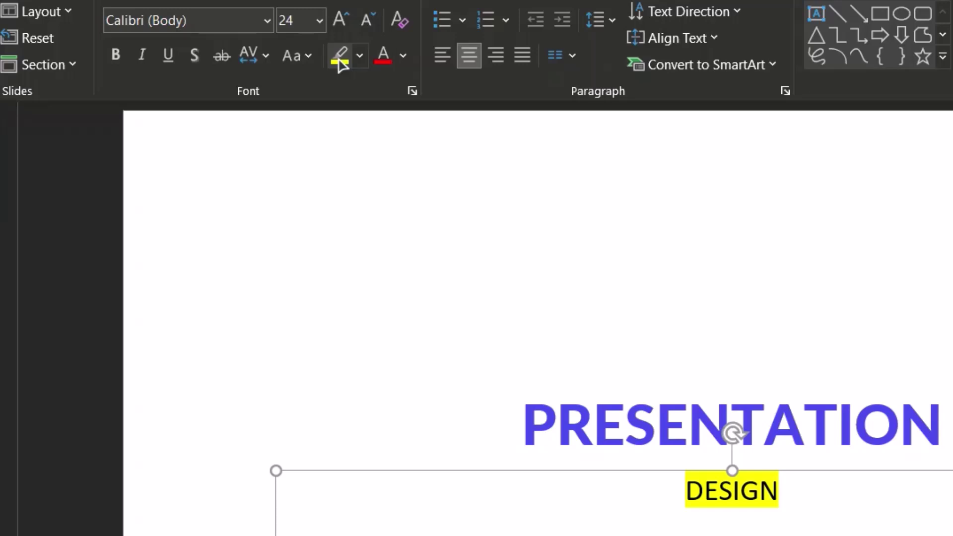
pyautogui.click(340, 61)
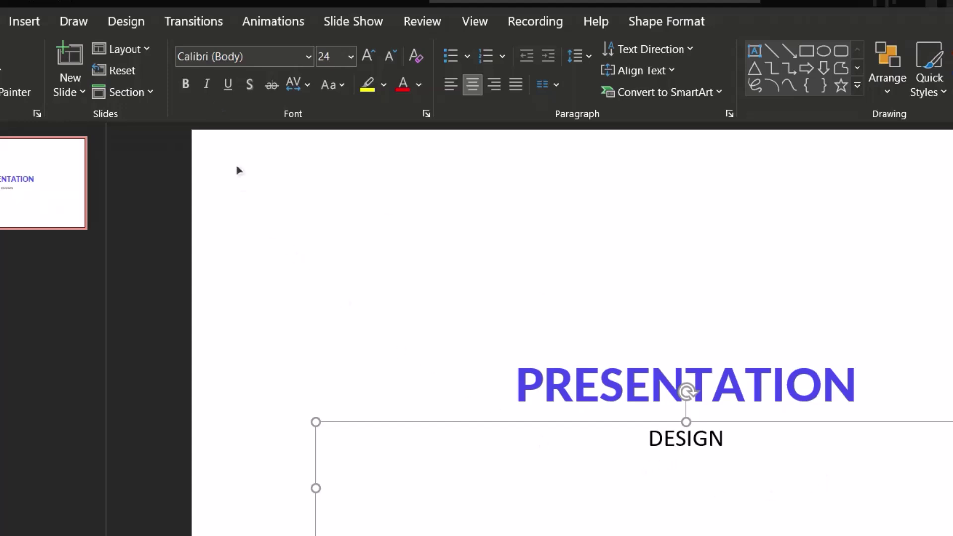
pyautogui.click(186, 85)
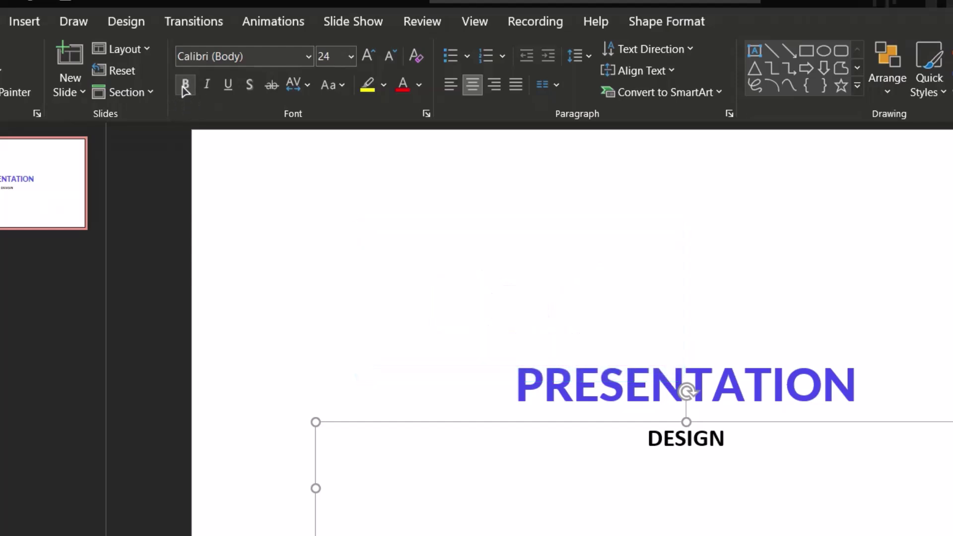
pyautogui.click(184, 84)
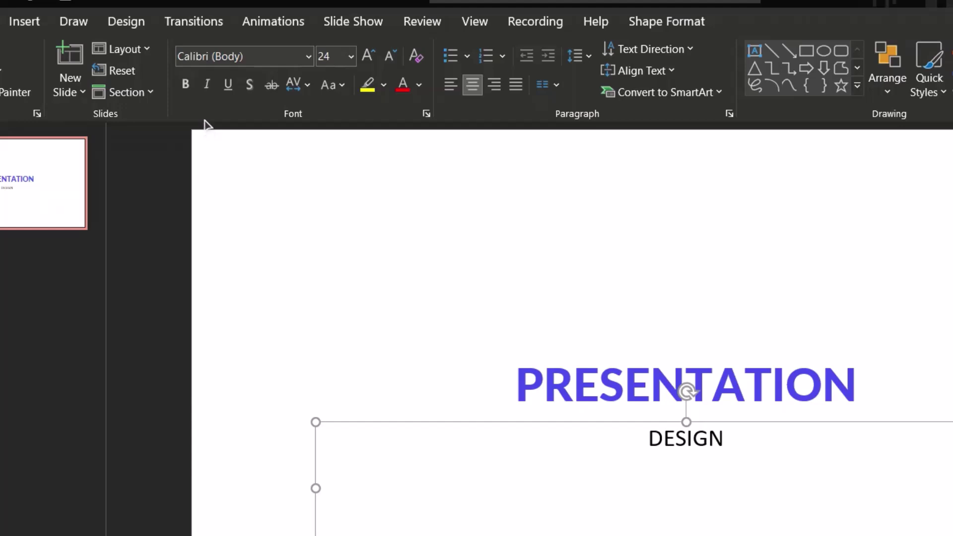
pyautogui.click(185, 85)
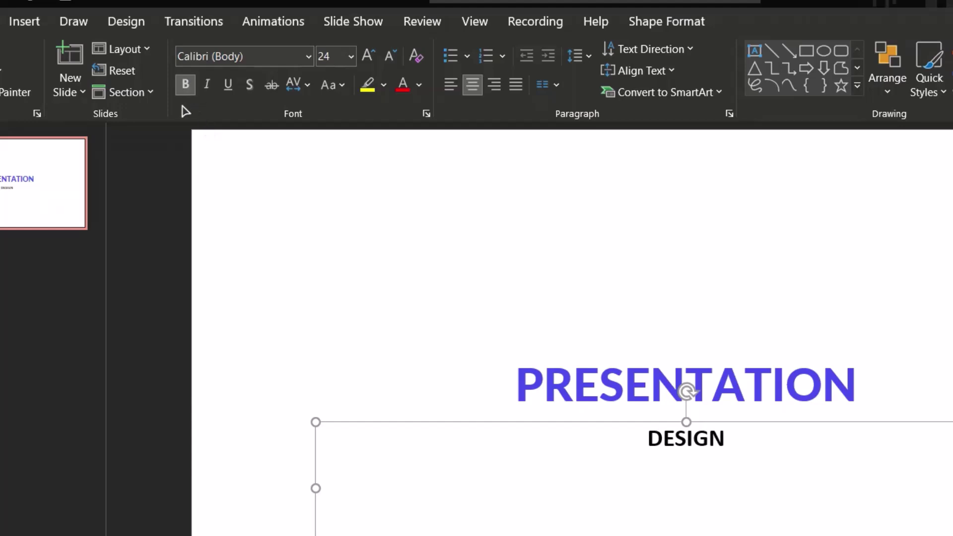
pyautogui.click(185, 85)
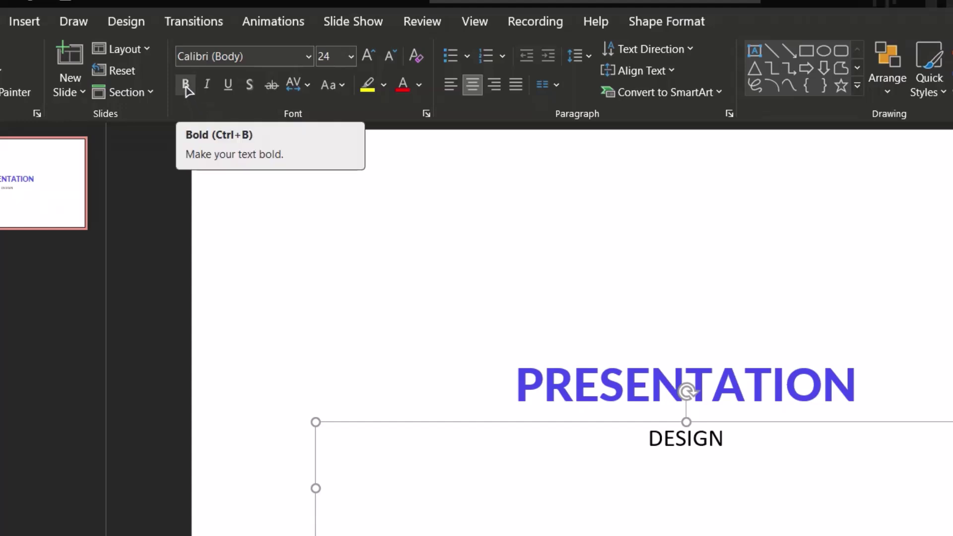
pyautogui.click(186, 85)
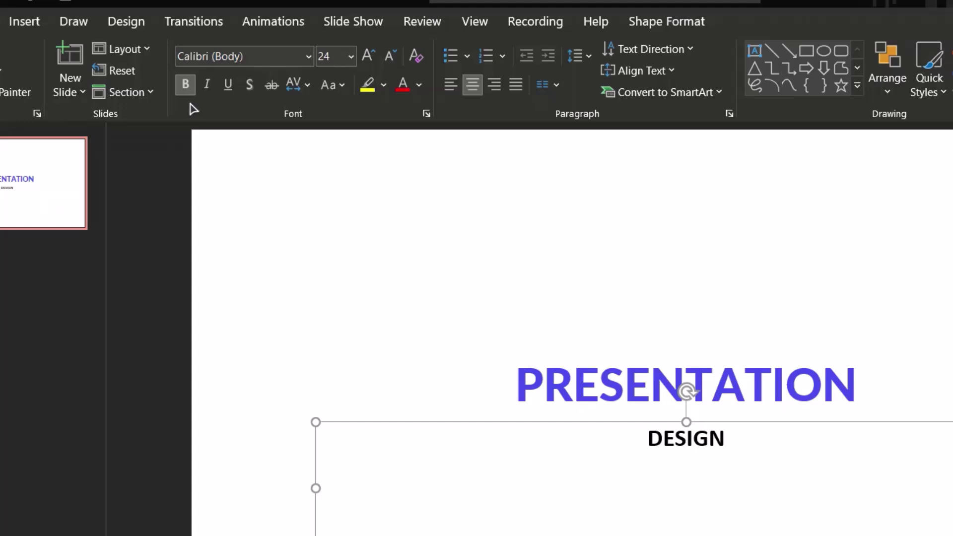
pyautogui.click(185, 84)
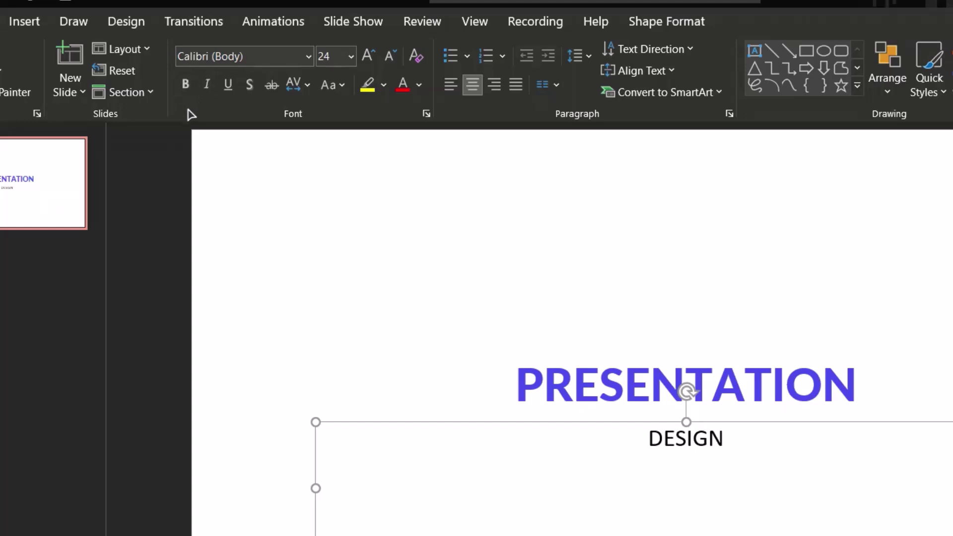
# Step: Try bold, italic and underline on the DESIGN subtitle, turning each one on and off again
pyautogui.click(185, 84)
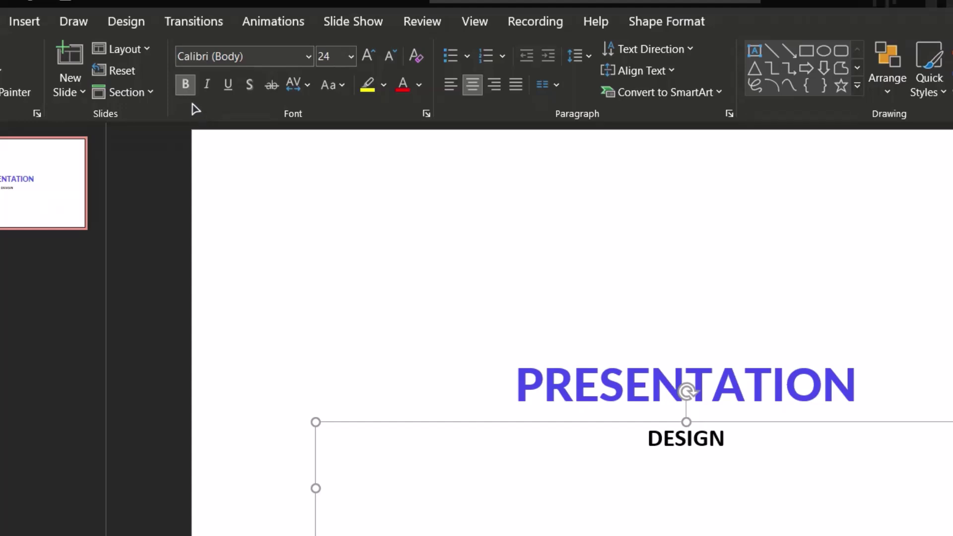
pyautogui.click(186, 86)
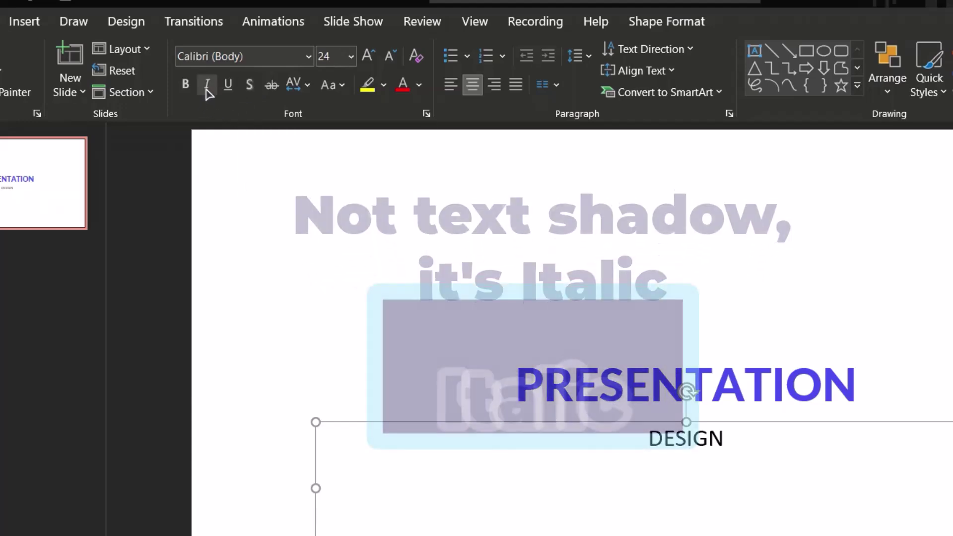
pyautogui.click(207, 91)
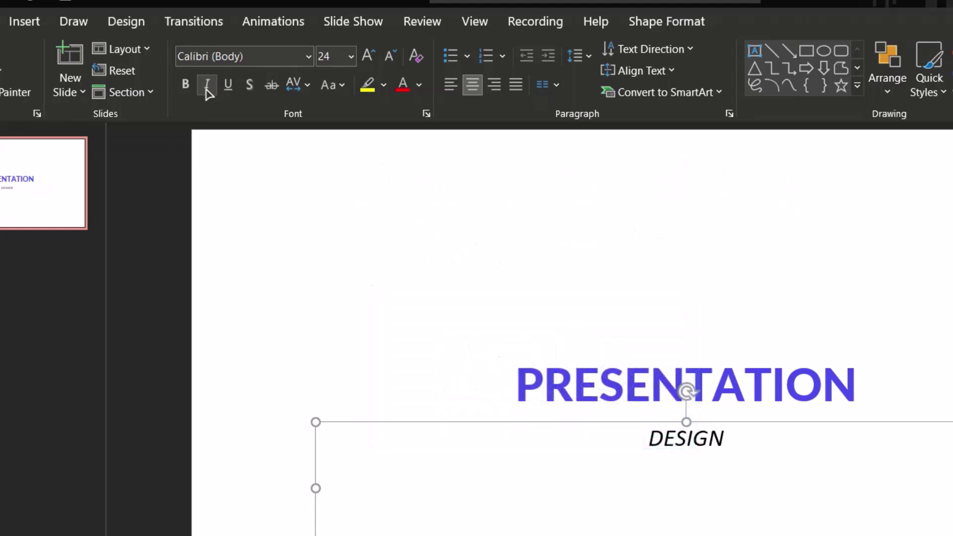
pyautogui.click(207, 89)
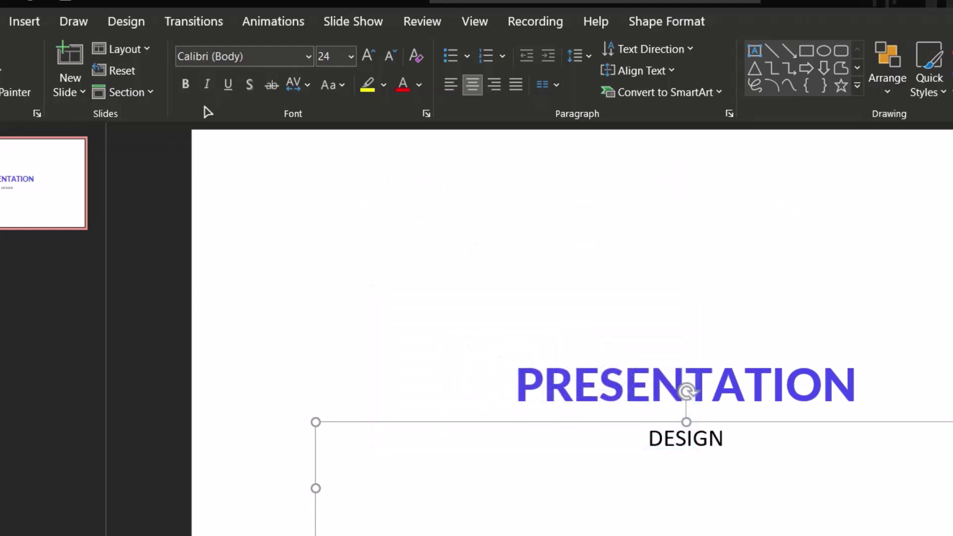
pyautogui.click(228, 86)
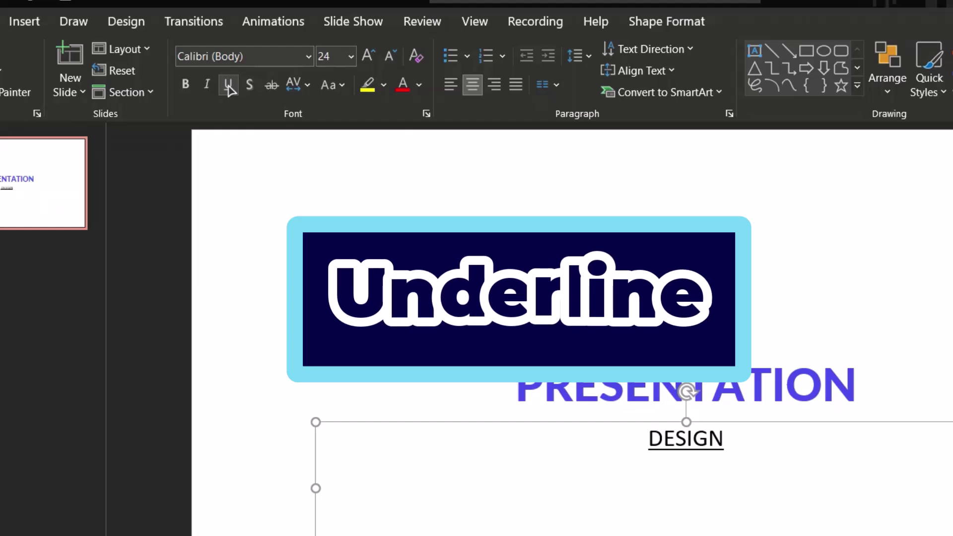
pyautogui.click(229, 86)
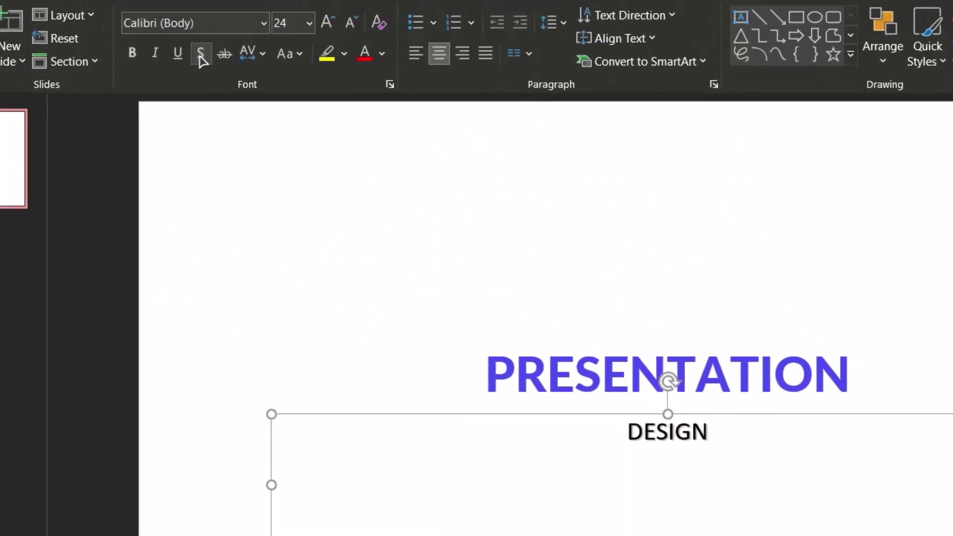
# Step: Try text shadow and strikethrough on the DESIGN subtitle, leaving both turned off
pyautogui.click(201, 58)
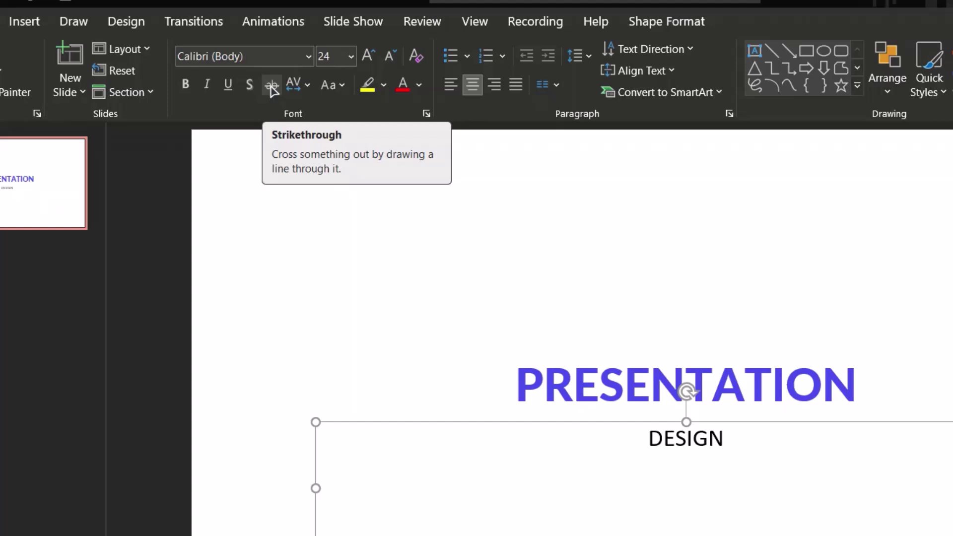
pyautogui.click(272, 88)
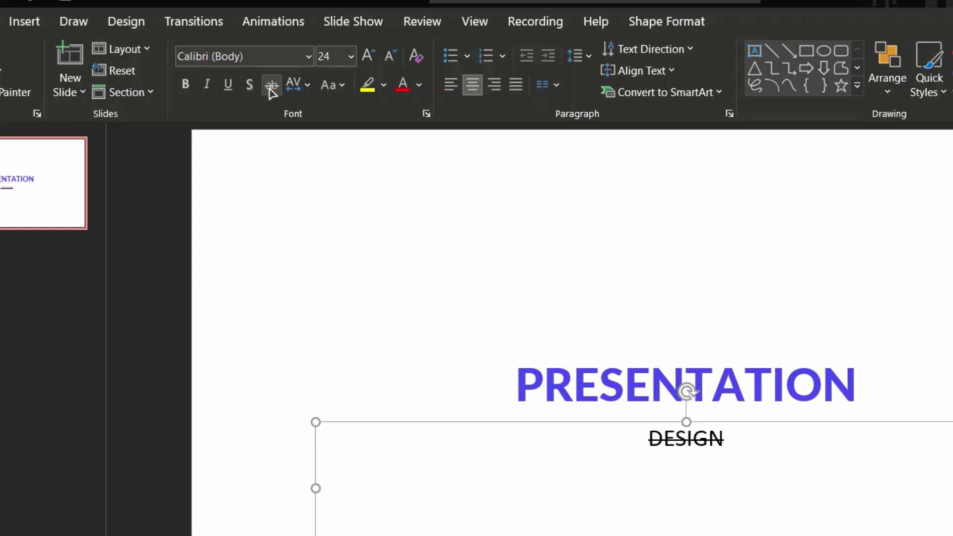
pyautogui.click(271, 86)
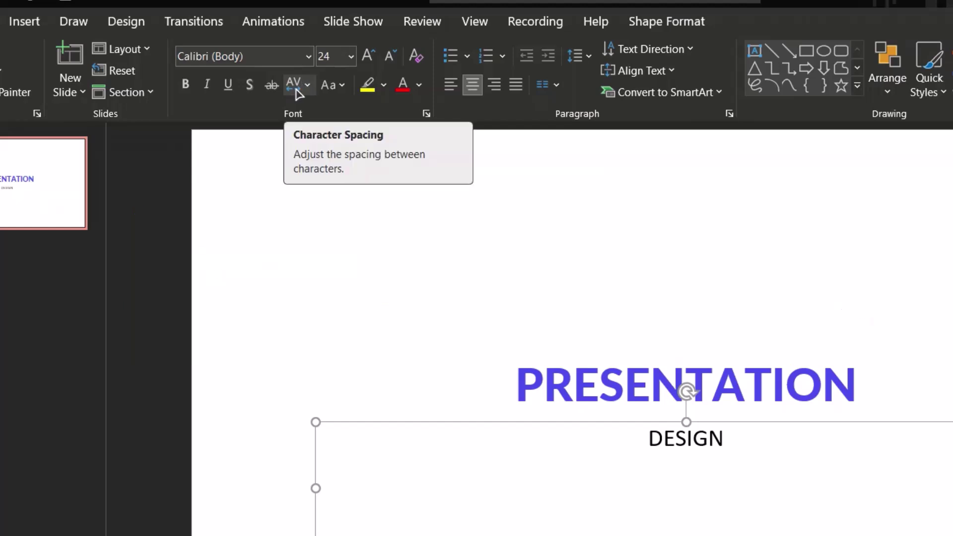
# Step: Preview the character spacing and change case options on the DESIGN subtitle without applying any of them
pyautogui.click(298, 89)
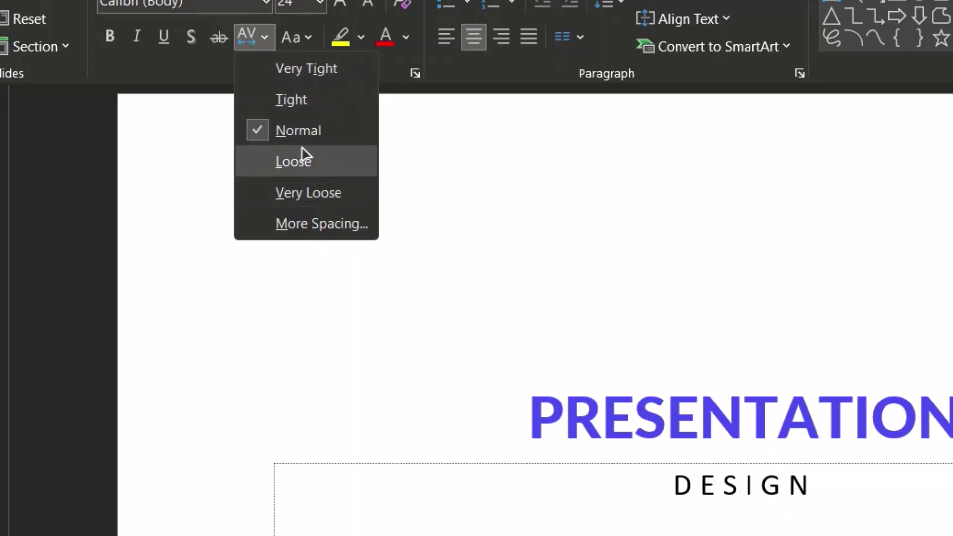
pyautogui.click(182, 64)
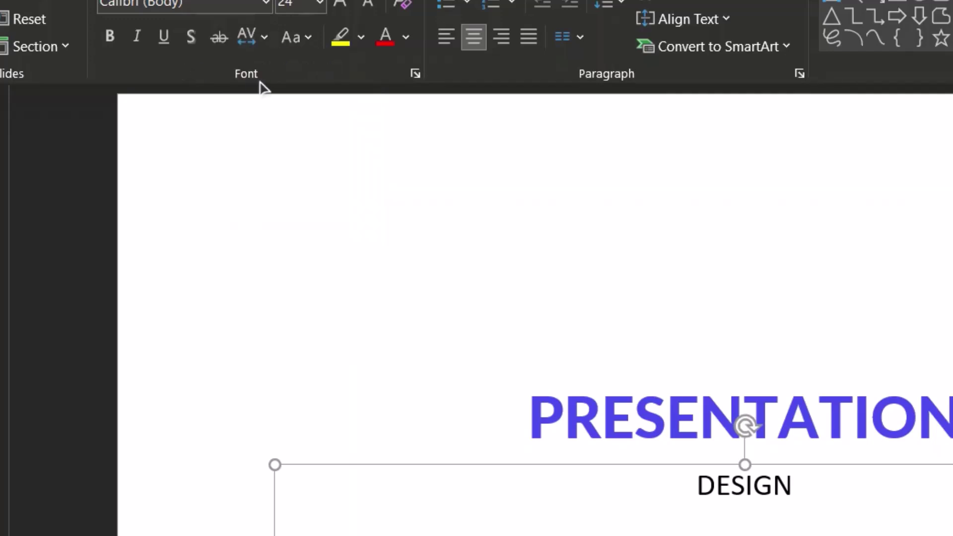
pyautogui.click(307, 39)
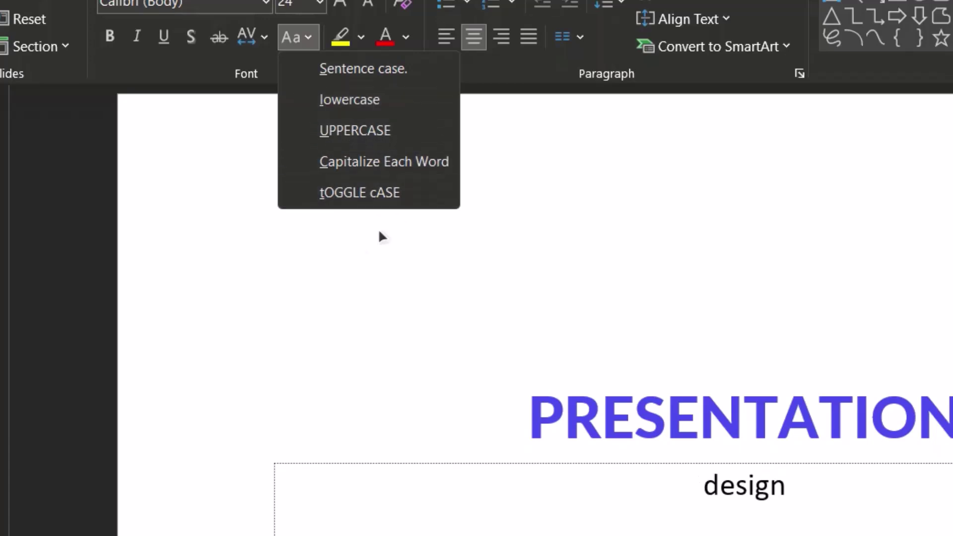
pyautogui.click(205, 370)
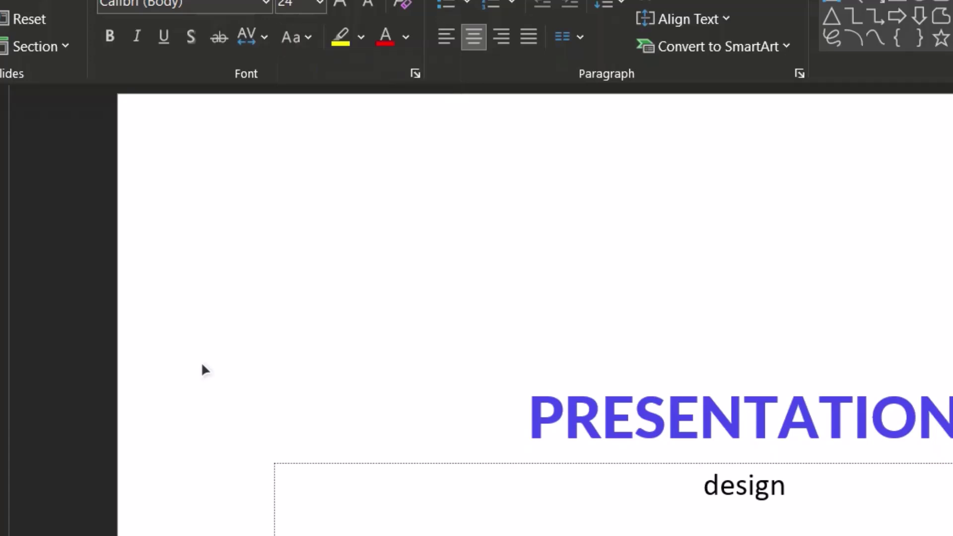
# Step: Extend the subtitle text after DESIGN so that it reads "DESIGN MODE EFFECT"
pyautogui.click(781, 485)
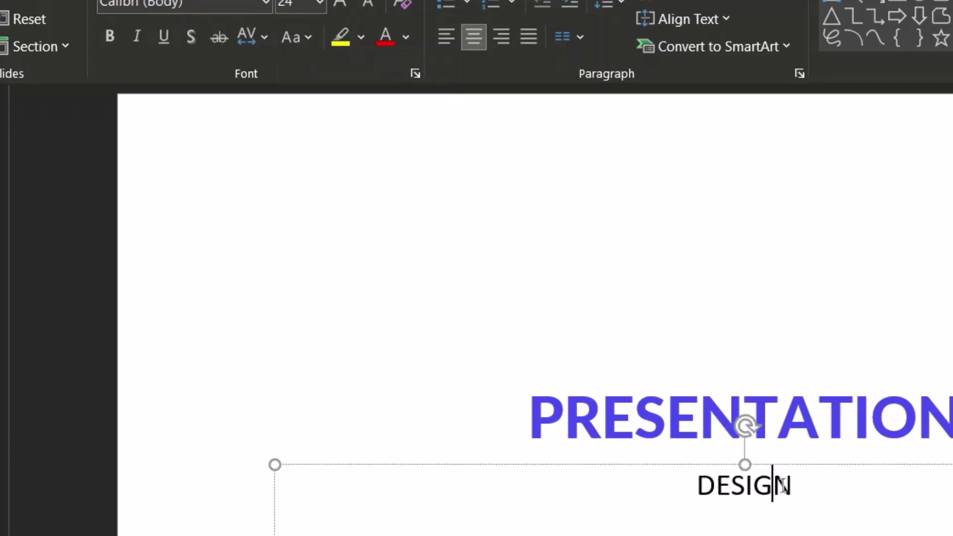
pyautogui.click(802, 489)
pyautogui.write('MODE')
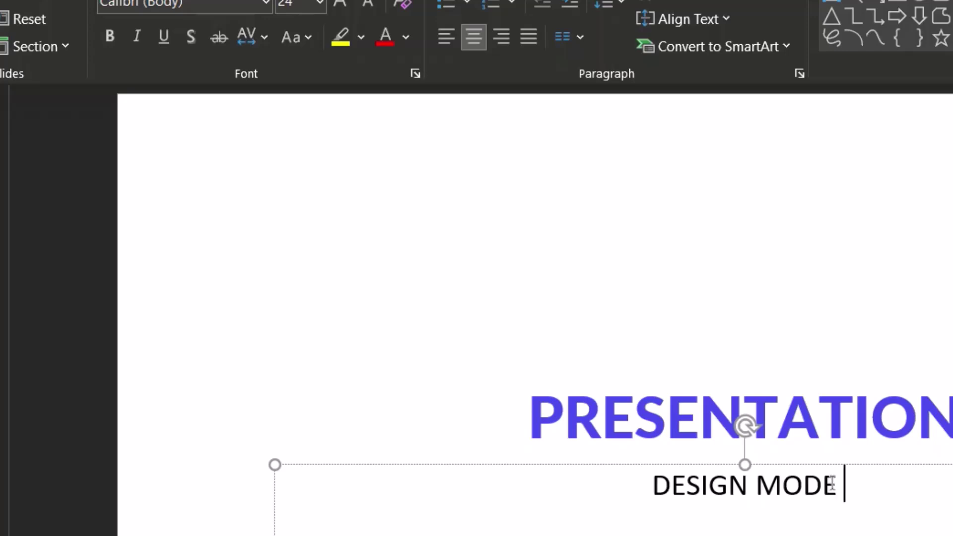
pyautogui.write(' EFFECT')
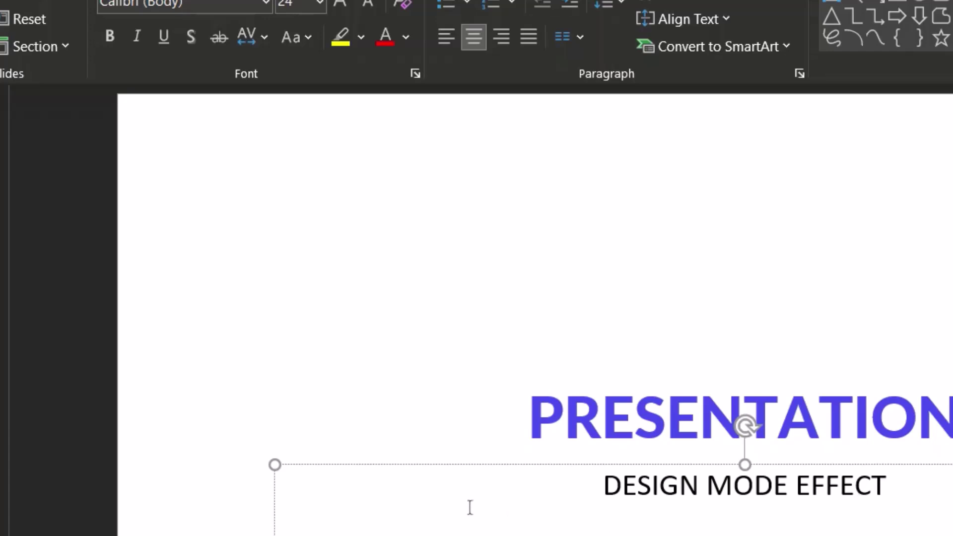
# Step: Select the whole subtitle box and try the lowercase, Capitalize Each Word and Sentence case options on its text
pyautogui.click(429, 463)
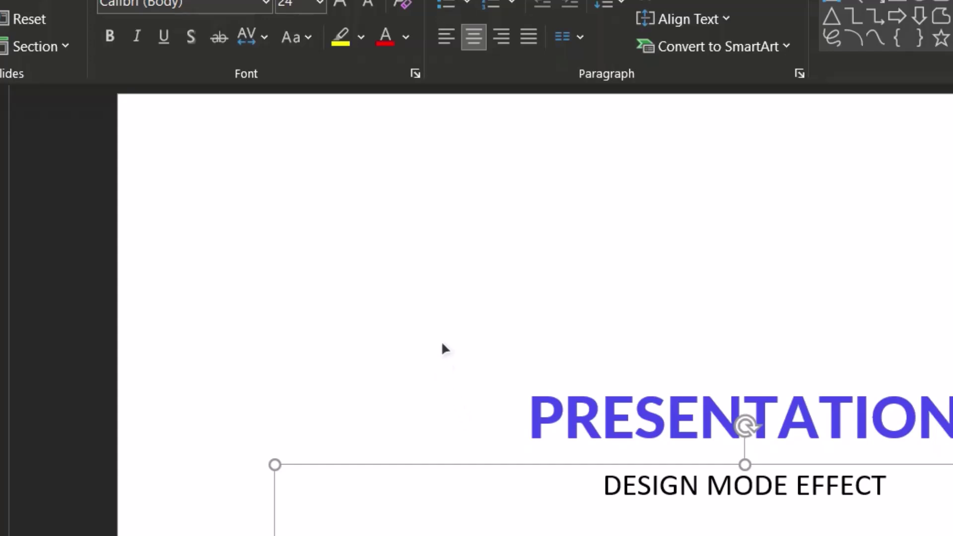
pyautogui.click(304, 45)
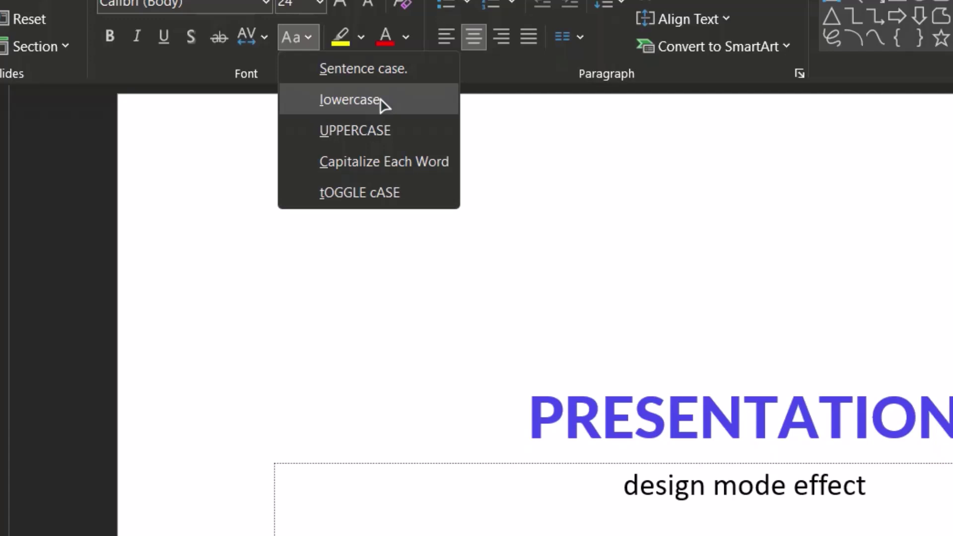
pyautogui.click(383, 103)
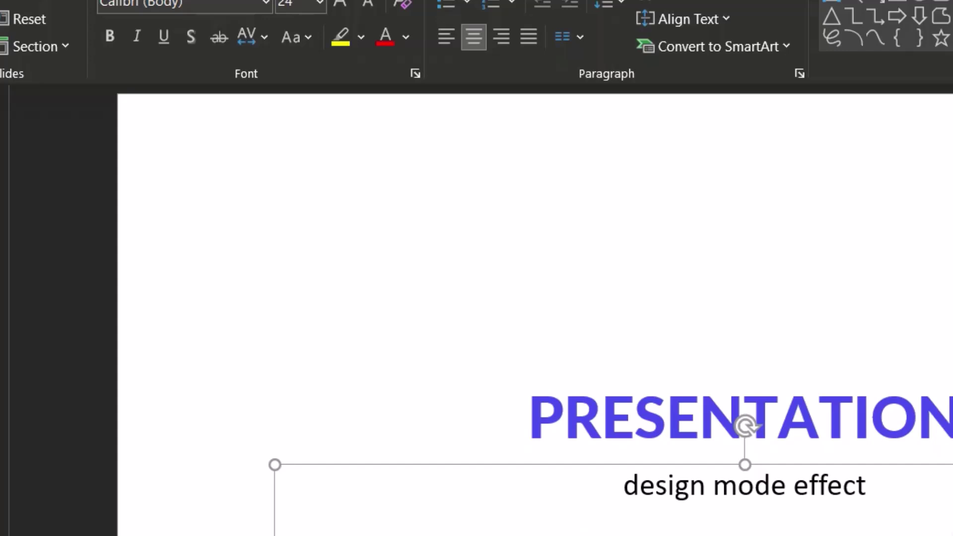
pyautogui.click(293, 38)
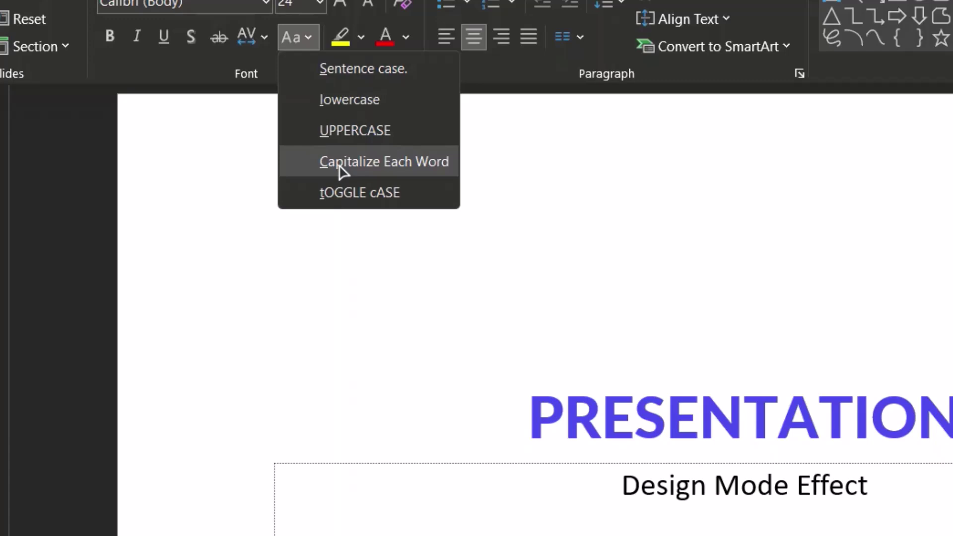
pyautogui.click(340, 167)
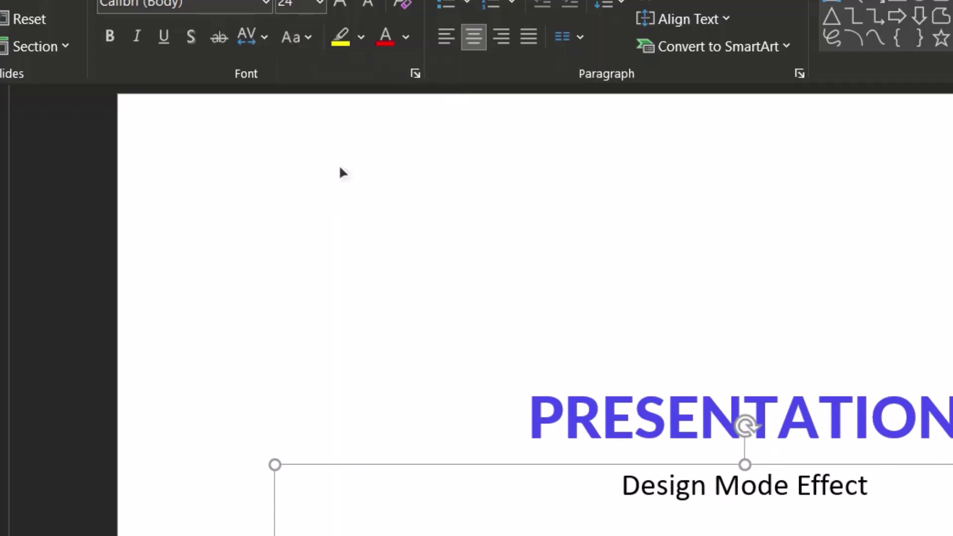
pyautogui.click(302, 42)
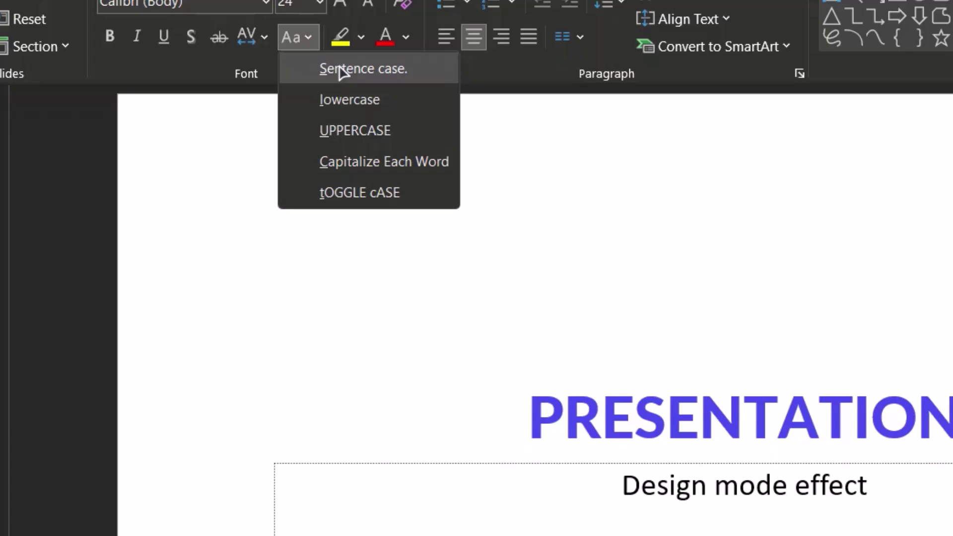
pyautogui.click(342, 69)
# Step: Apply Capitalize Each Word to the subtitle, and preview the tOGGLE cASE option without applying it
pyautogui.click(300, 38)
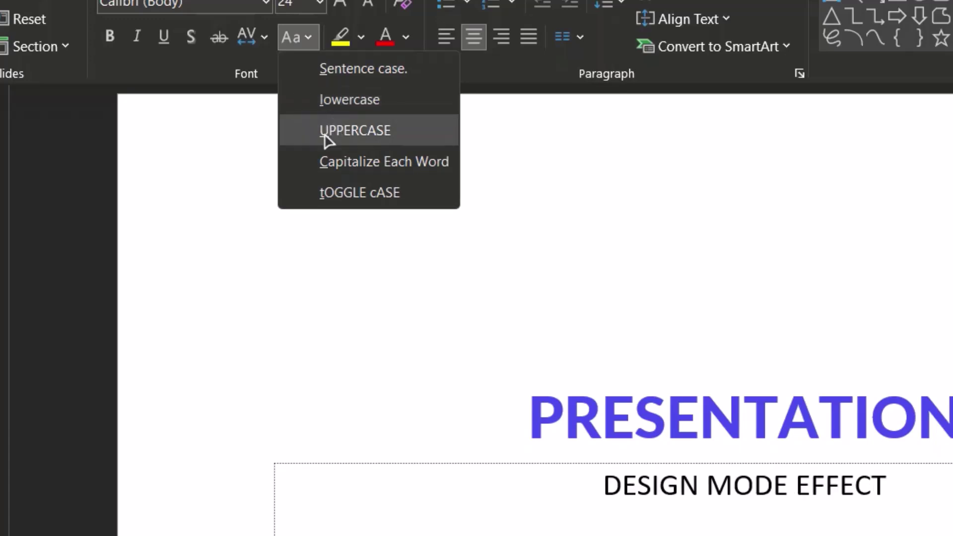
pyautogui.click(357, 165)
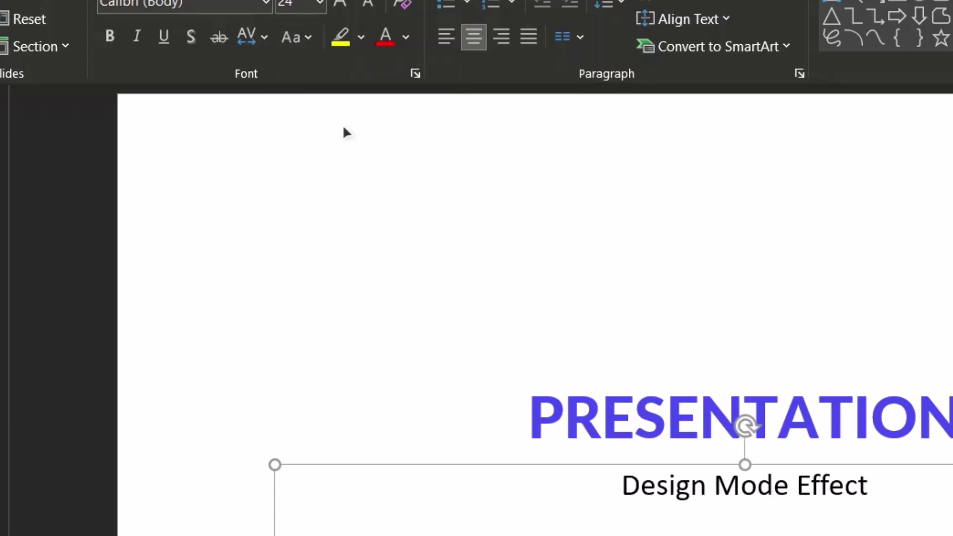
pyautogui.click(296, 39)
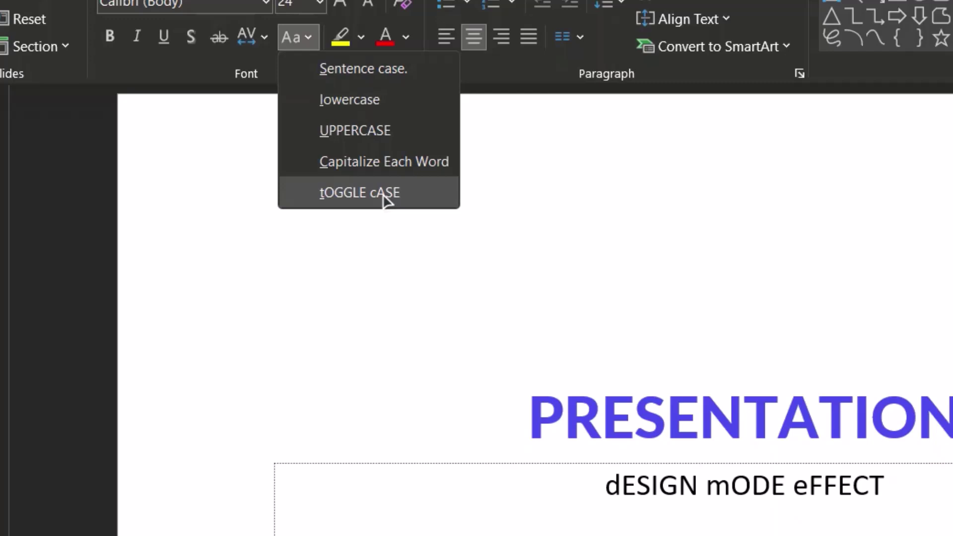
pyautogui.press('Escape')
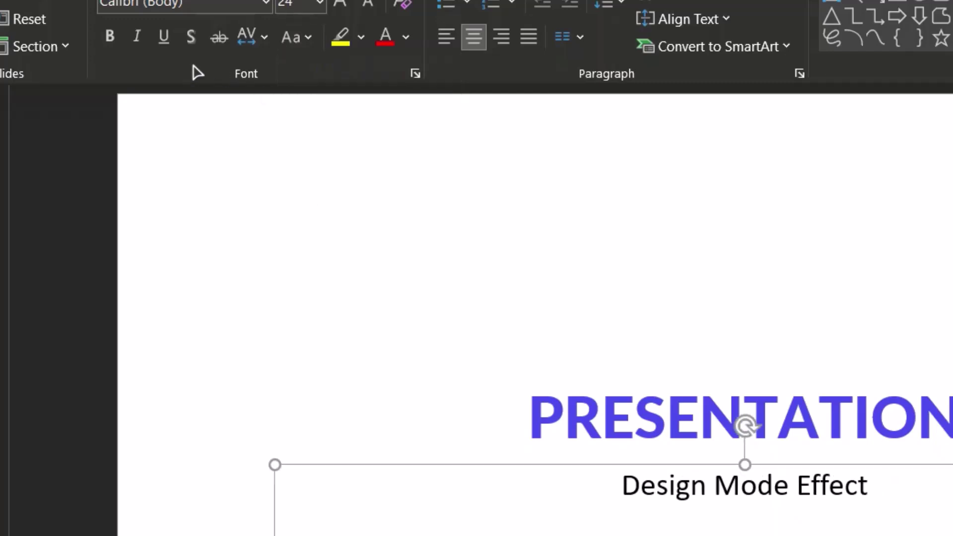